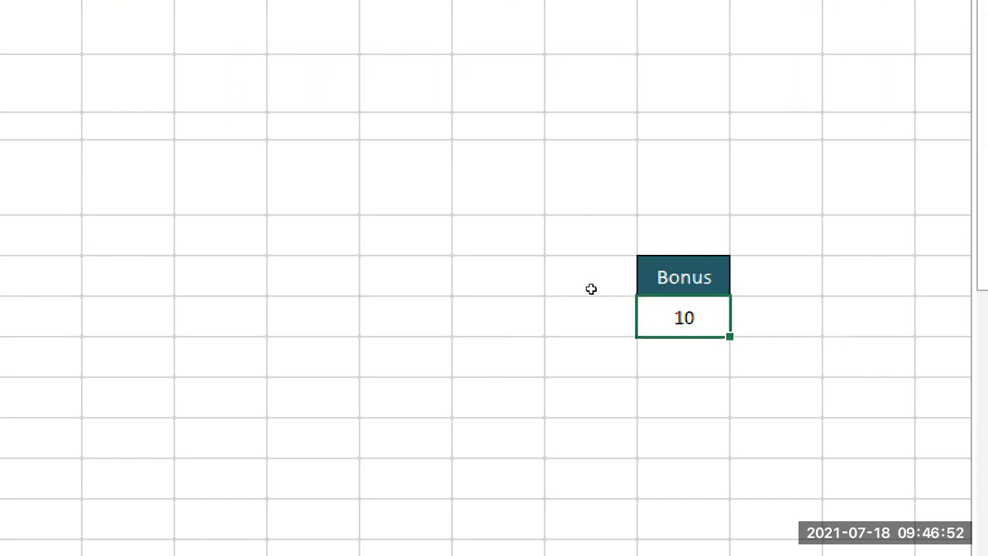
Give cell AP7, which holds the bonus value, the defined name Bonus
{"action": "left_click", "coordinate": [27, 123]}
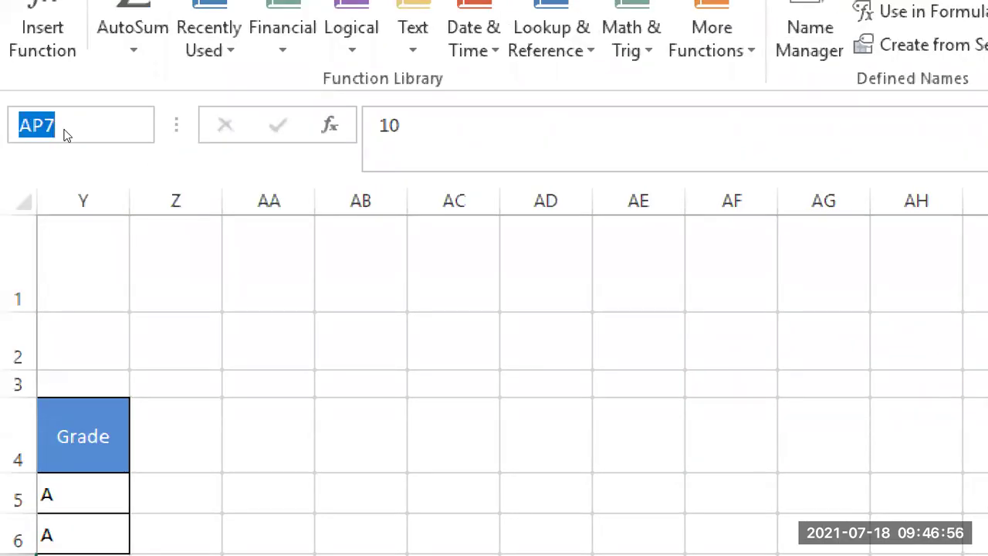
{"action": "key", "text": "BackSpace"}
{"action": "type", "text": "Bonus"}
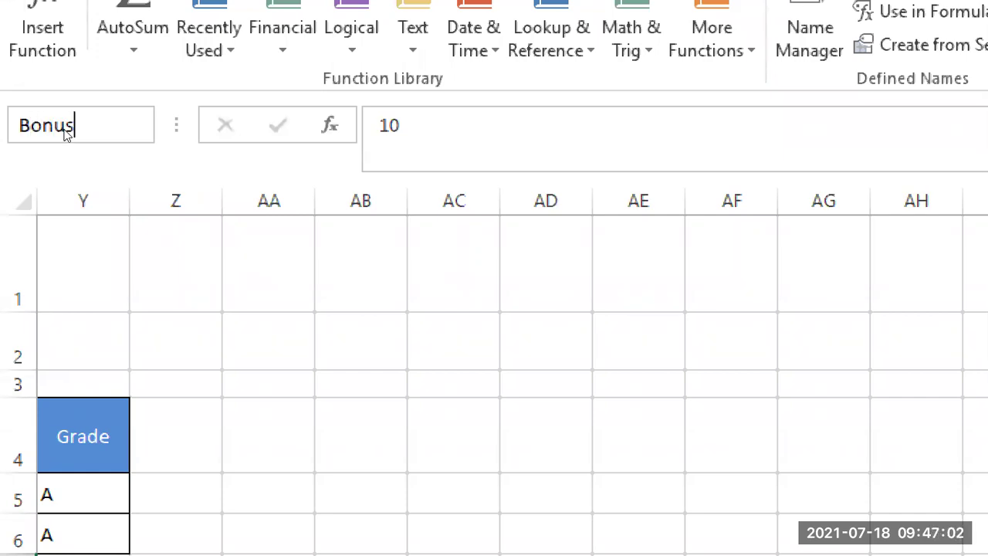
{"action": "key", "text": "Return"}
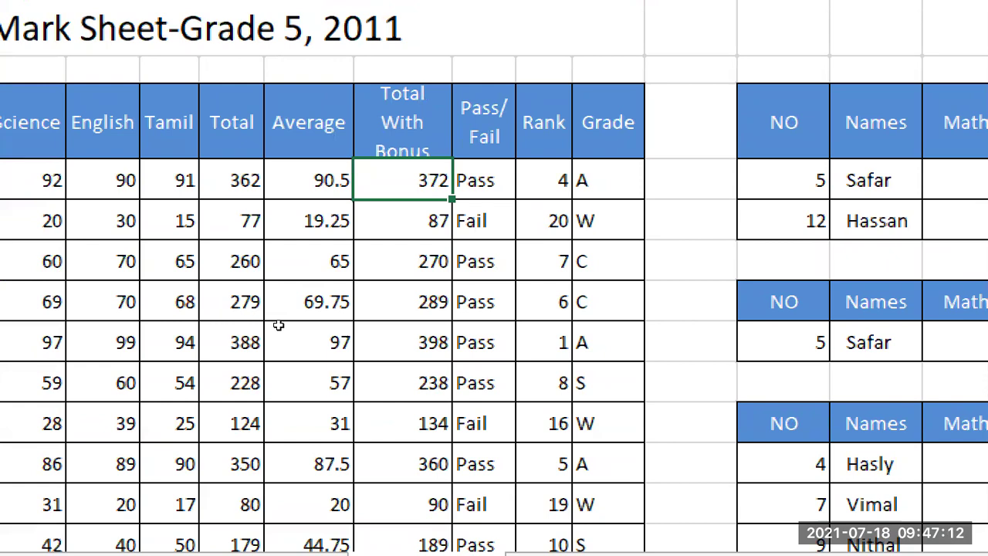
Replace the AP$7 reference in the first Total With Bonus formula with the name Bonus, making it =G5+Bonus
{"action": "key", "text": "F2"}
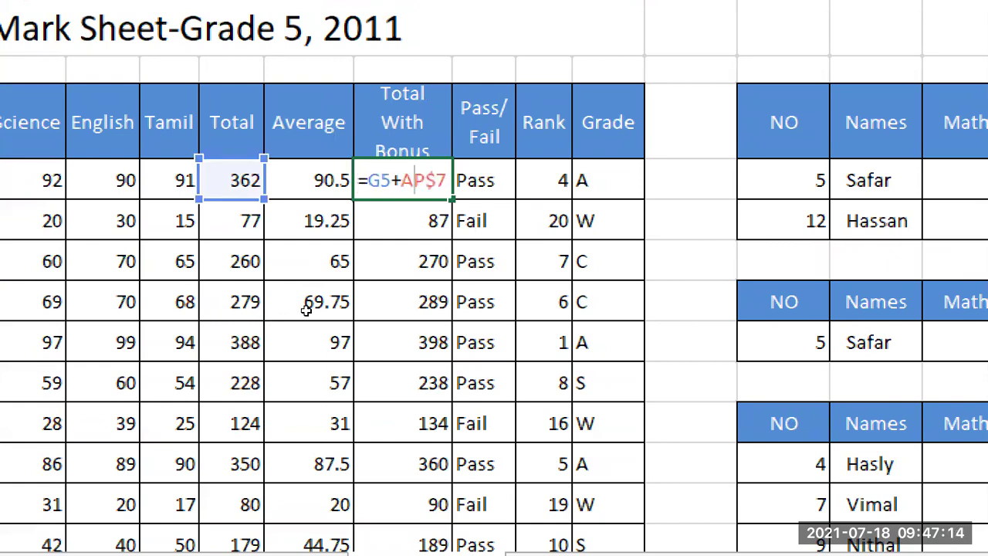
{"action": "key", "text": "shift+Right"}
{"action": "key", "text": "shift+Right"}
{"action": "key", "text": "shift+Right"}
{"action": "key", "text": "shift+Right"}
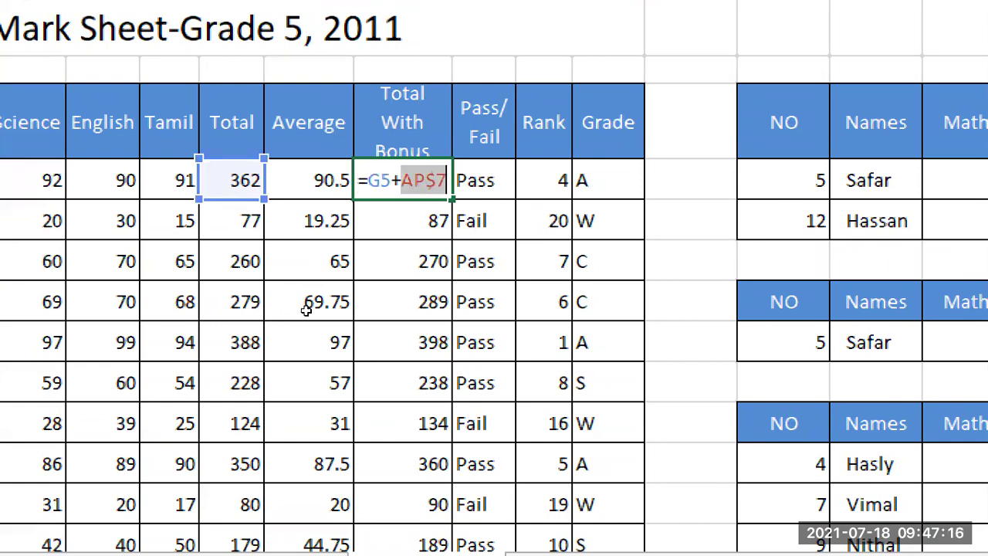
{"action": "type", "text": "Bonus"}
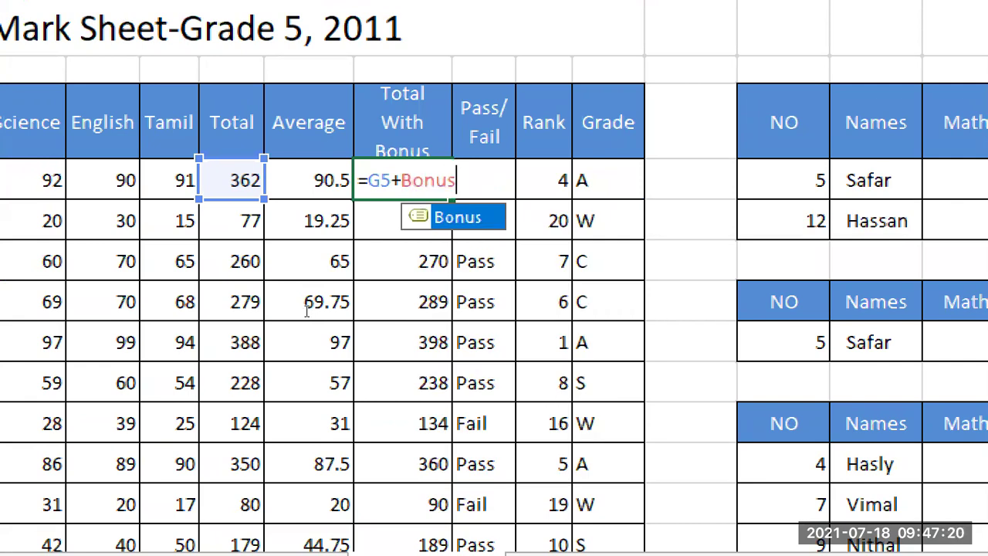
{"action": "key", "text": "Return"}
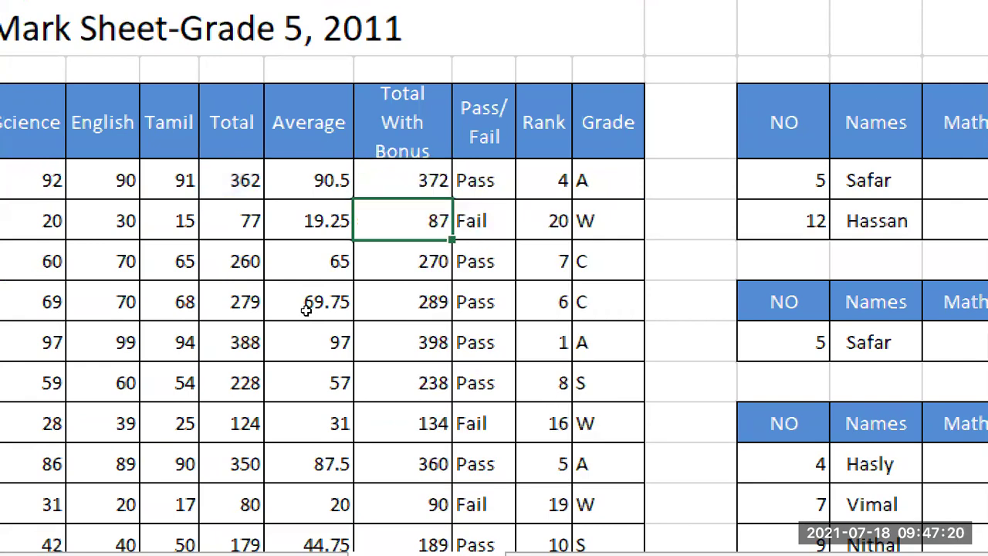
{"action": "key", "text": "Up"}
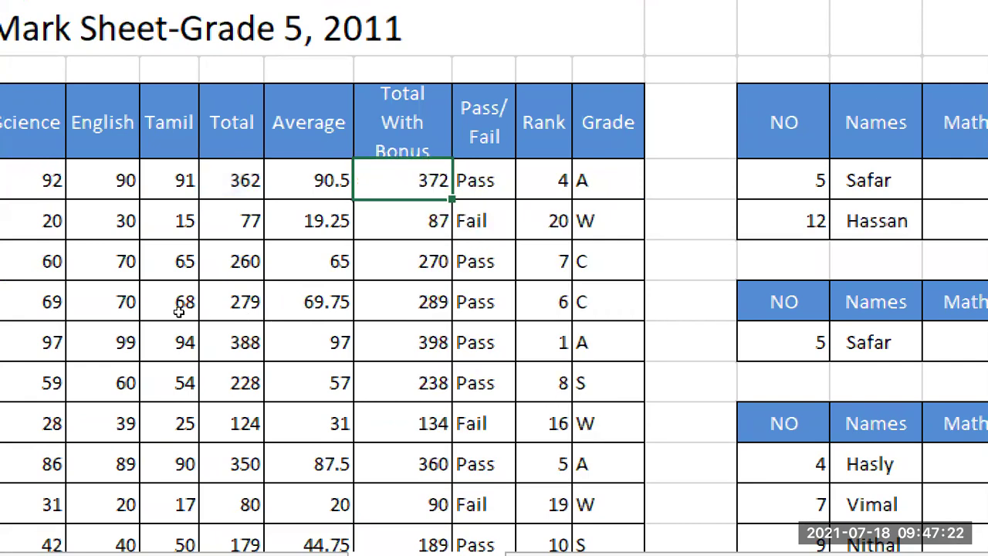
{"action": "left_click_drag", "start_coordinate": [417, 221], "coordinate": [265, 443]}
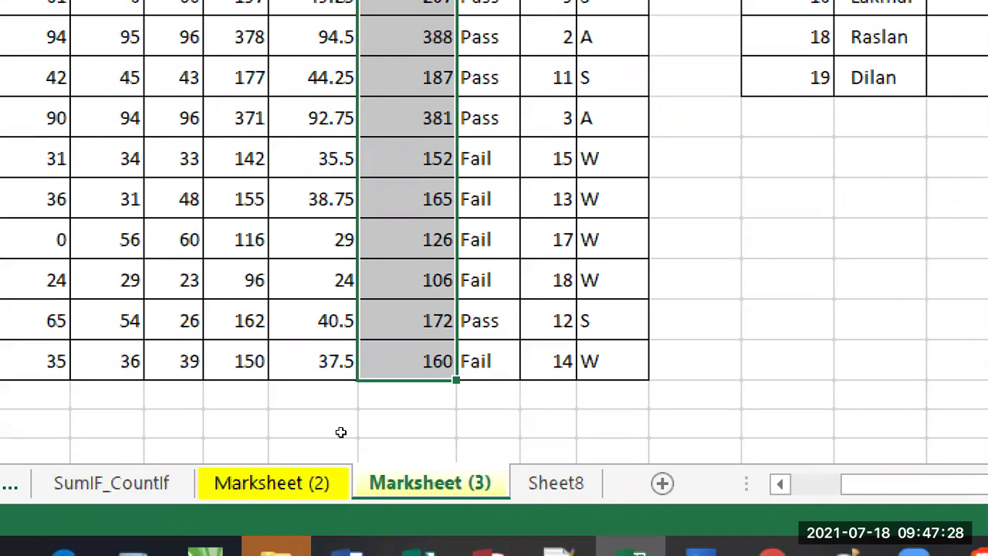
{"action": "scroll", "coordinate": [340, 432], "scroll_direction": "up", "scroll_amount": 4}
{"action": "key", "text": "shift+Up"}
{"action": "key", "text": "shift+Up"}
{"action": "key", "text": "shift+Up"}
{"action": "key", "text": "shift+Up"}
{"action": "key", "text": "shift+Up"}
{"action": "key", "text": "shift+Up"}
{"action": "key", "text": "shift+Up"}
{"action": "key", "text": "shift+Up"}
{"action": "key", "text": "shift+Up"}
{"action": "key", "text": "shift+Up"}
{"action": "key", "text": "shift+Up"}
{"action": "key", "text": "shift+Up"}
{"action": "key", "text": "shift+Up"}
{"action": "key", "text": "shift+Up"}
{"action": "key", "text": "shift+Up"}
{"action": "key", "text": "shift+Up"}
{"action": "key", "text": "shift+Up"}
{"action": "key", "text": "shift+Up"}
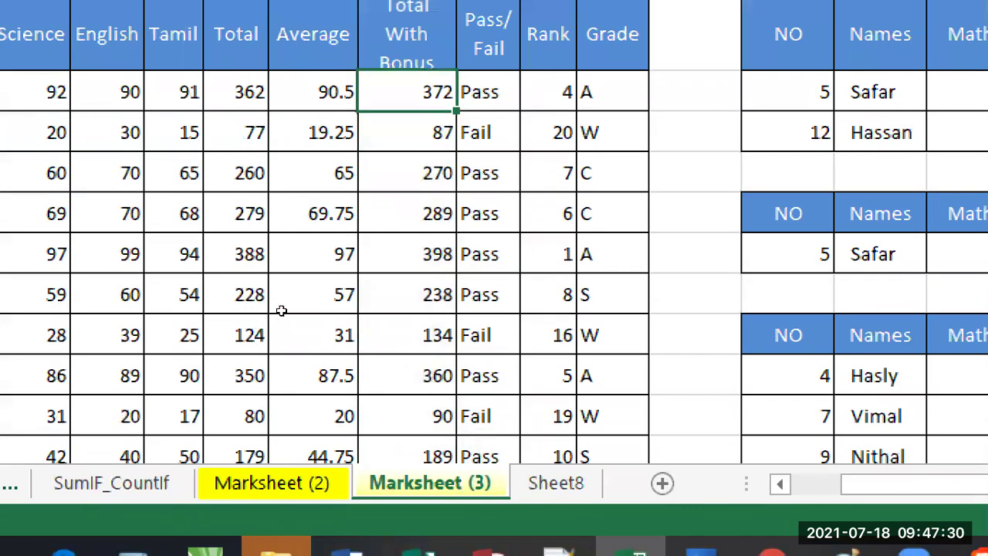
Fill the =G5+Bonus formula from I5 down the whole Total With Bonus column
{"action": "left_click_drag", "start_coordinate": [457, 111], "coordinate": [252, 522]}
{"action": "mouse_move", "coordinate": [255, 485]}
{"action": "left_mouse_down"}
{"action": "mouse_move", "coordinate": [257, 443]}
{"action": "mouse_move", "coordinate": [263, 451]}
{"action": "left_mouse_up"}
{"action": "scroll", "coordinate": [340, 419], "scroll_direction": "up", "scroll_amount": 4}
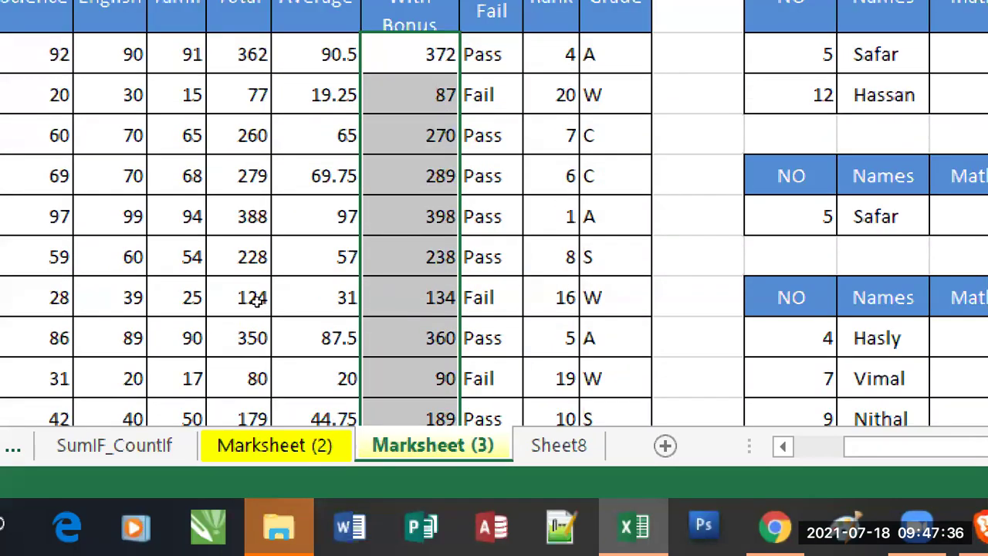
{"action": "key", "text": "shift+Up"}
{"action": "key", "text": "shift+Up"}
{"action": "key", "text": "shift+Up"}
{"action": "key", "text": "shift+Up"}
{"action": "key", "text": "shift+Up"}
{"action": "key", "text": "shift+Up"}
{"action": "key", "text": "shift+Up"}
{"action": "key", "text": "shift+Up"}
{"action": "key", "text": "shift+Up"}
{"action": "key", "text": "shift+Up"}
{"action": "key", "text": "shift+Up"}
{"action": "key", "text": "shift+Up"}
{"action": "key", "text": "shift+Up"}
{"action": "key", "text": "shift+Up"}
{"action": "key", "text": "shift+Up"}
{"action": "key", "text": "shift+Up"}
{"action": "key", "text": "shift+Up"}
Inspect the formulas in several Total With Bonus cells to see how they reference the name Bonus
{"action": "key", "text": "F2"}
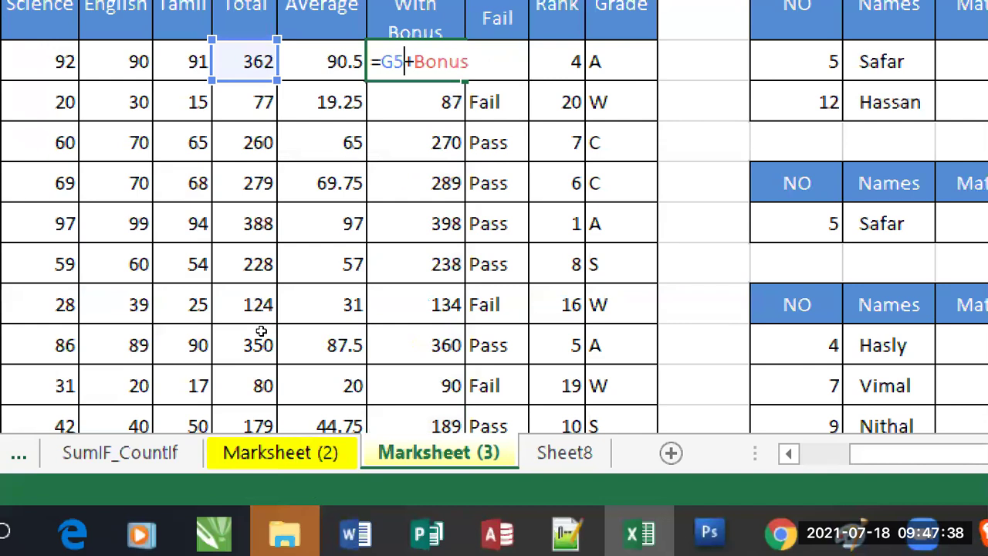
{"action": "key", "text": "Return"}
{"action": "key", "text": "F2"}
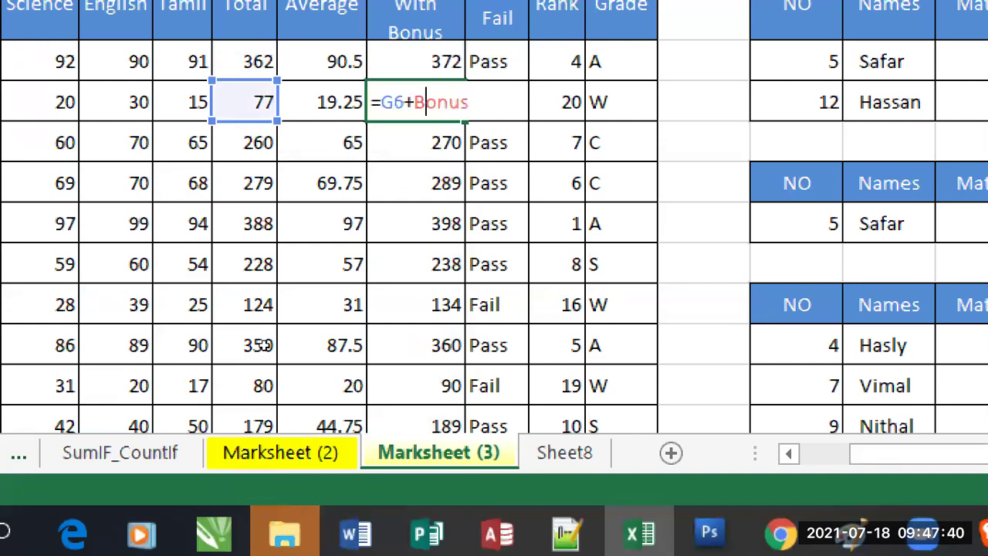
{"action": "key", "text": "Return"}
{"action": "key", "text": "Down"}
{"action": "key", "text": "Down"}
{"action": "key", "text": "Down"}
{"action": "key", "text": "Down"}
{"action": "key", "text": "Down"}
{"action": "key", "text": "F2"}
{"action": "key", "text": "Escape"}
{"action": "scroll", "coordinate": [282, 454], "scroll_direction": "down", "scroll_amount": 3}
{"action": "key", "text": "Down"}
{"action": "key", "text": "Down"}
{"action": "key", "text": "Down"}
{"action": "key", "text": "Down"}
{"action": "key", "text": "Down"}
{"action": "key", "text": "Down"}
{"action": "key", "text": "Down"}
{"action": "key", "text": "Down"}
{"action": "key", "text": "Down"}
{"action": "key", "text": "Down"}
{"action": "key", "text": "F2"}
{"action": "key", "text": "Escape"}
Return to the first student's row, review the formula in I5, and move down to I8
{"action": "key", "text": "Up"}
{"action": "key", "text": "Up"}
{"action": "key", "text": "Up"}
{"action": "key", "text": "Up"}
{"action": "key", "text": "Up"}
{"action": "key", "text": "Up"}
{"action": "key", "text": "Up"}
{"action": "key", "text": "Up"}
{"action": "key", "text": "Up"}
{"action": "key", "text": "Up"}
{"action": "key", "text": "Up"}
{"action": "key", "text": "Up"}
{"action": "key", "text": "Up"}
{"action": "key", "text": "Up"}
{"action": "key", "text": "Up"}
{"action": "key", "text": "Up"}
{"action": "key", "text": "Up"}
{"action": "key", "text": "Up"}
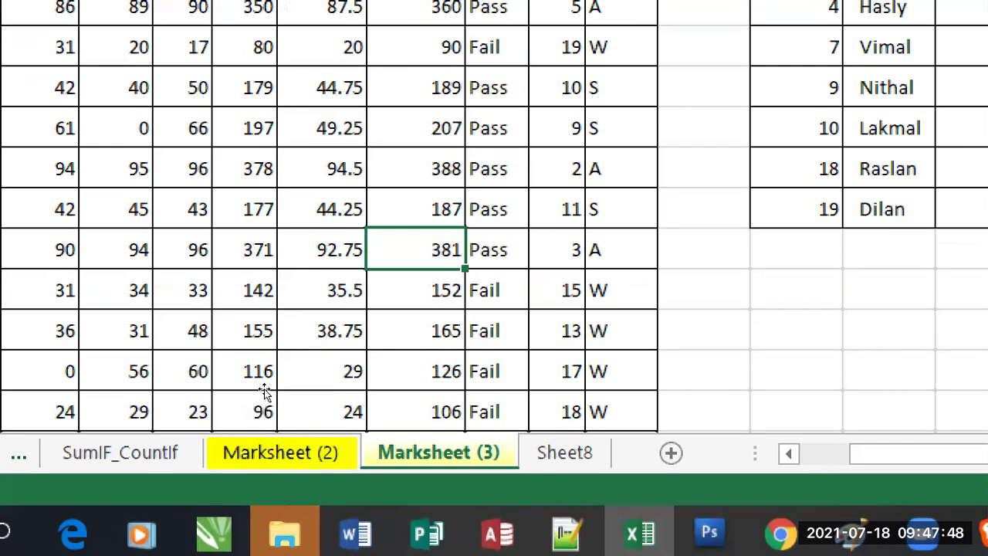
{"action": "key", "text": "Down"}
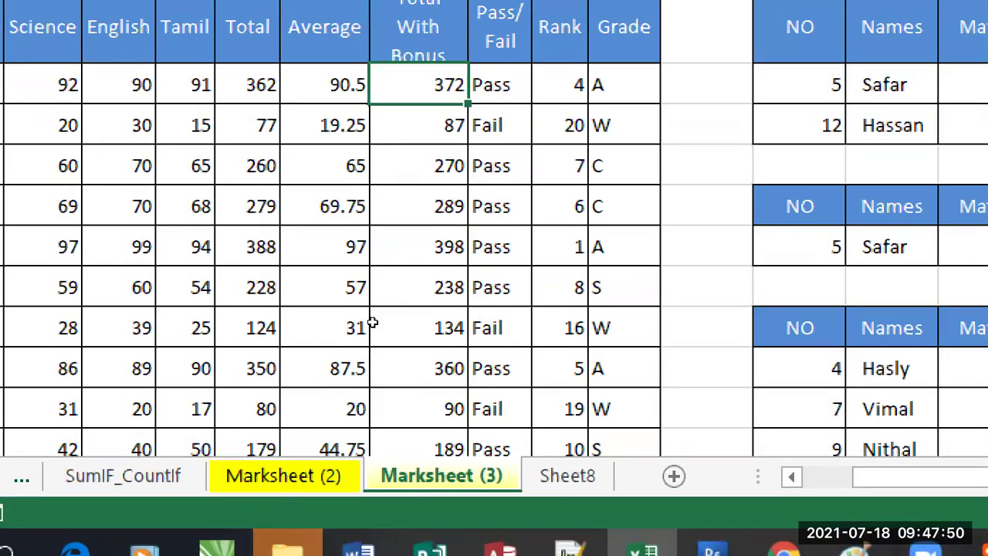
{"action": "key", "text": "F2"}
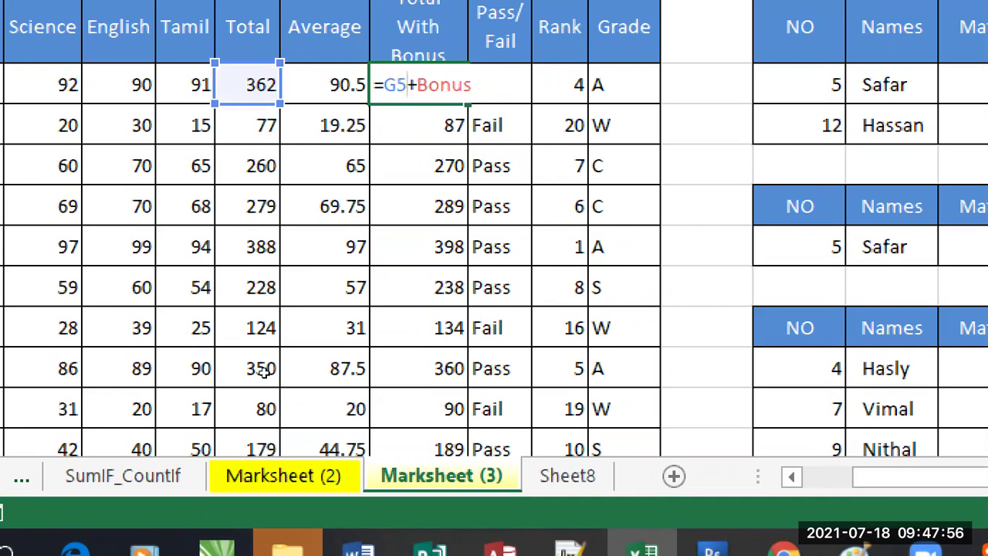
{"action": "key", "text": "Escape"}
{"action": "key", "text": "Down"}
{"action": "key", "text": "Down"}
{"action": "key", "text": "Down"}
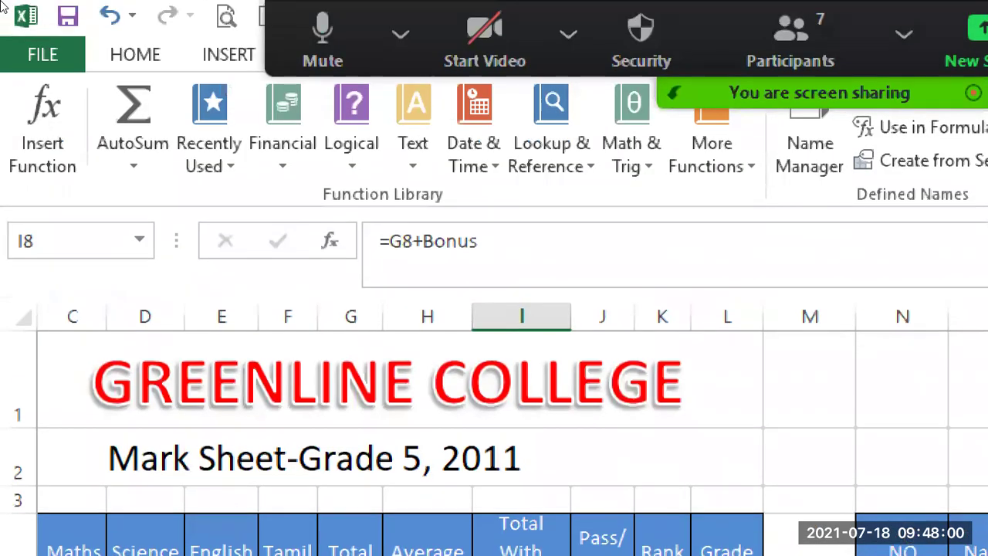
Jump from I8 to the bonus value cell using its defined name Bonus
{"action": "key", "text": "alt+F3"}
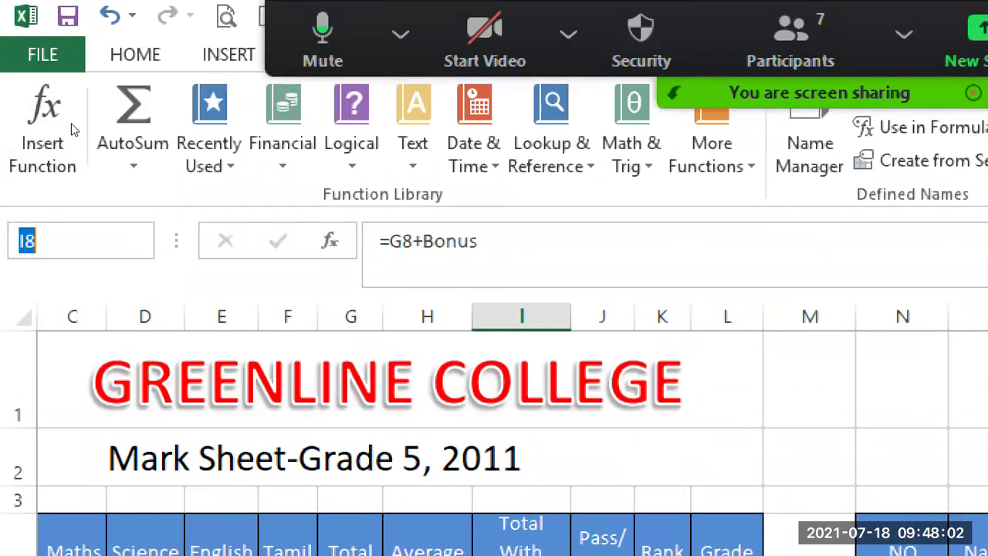
{"action": "key", "text": "alt+Down"}
{"action": "key", "text": "Down"}
{"action": "key", "text": "Return"}
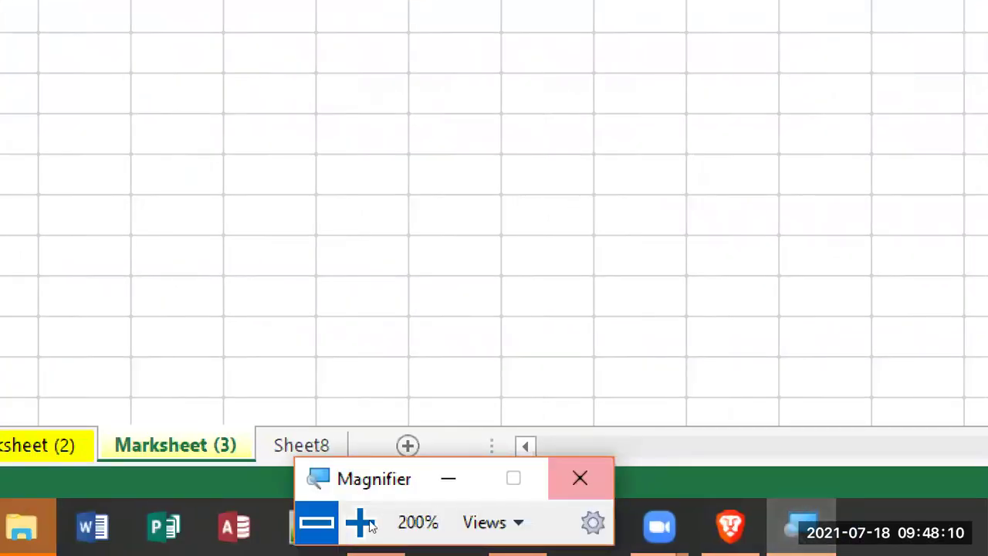
Reduce the screen magnification to 100% and select I7 in the Total With Bonus column
{"action": "left_click", "coordinate": [316, 520]}
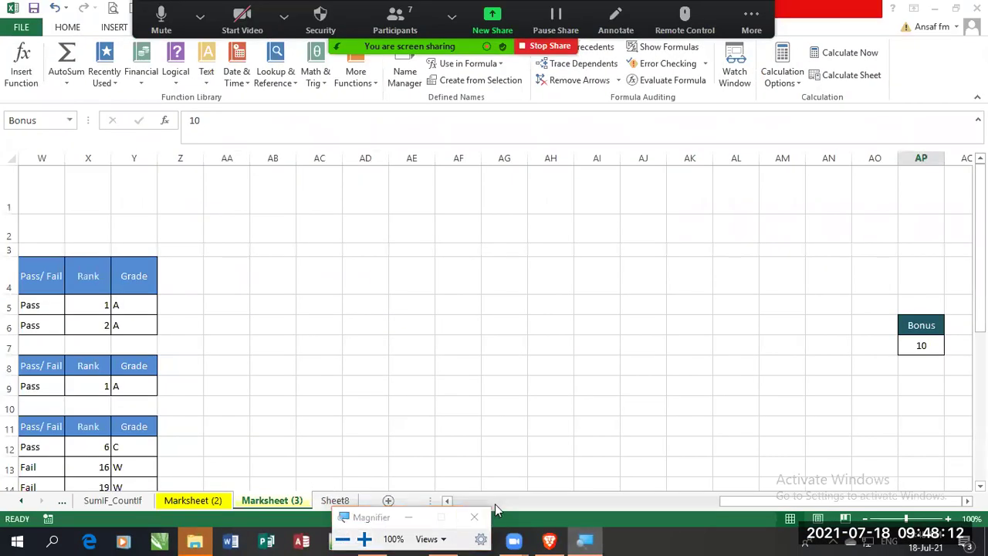
{"action": "left_click", "coordinate": [495, 502]}
{"action": "left_click", "coordinate": [516, 502]}
{"action": "left_click", "coordinate": [353, 346]}
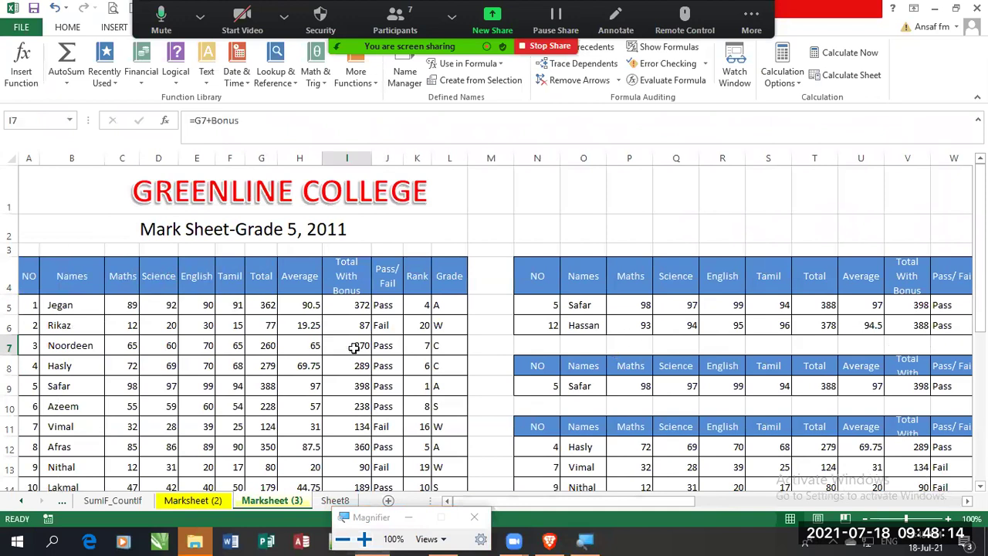
From I7, list the defined names and go to the Bonus cell
{"action": "left_click", "coordinate": [69, 121]}
{"action": "left_click", "coordinate": [69, 122]}
{"action": "left_click", "coordinate": [69, 121]}
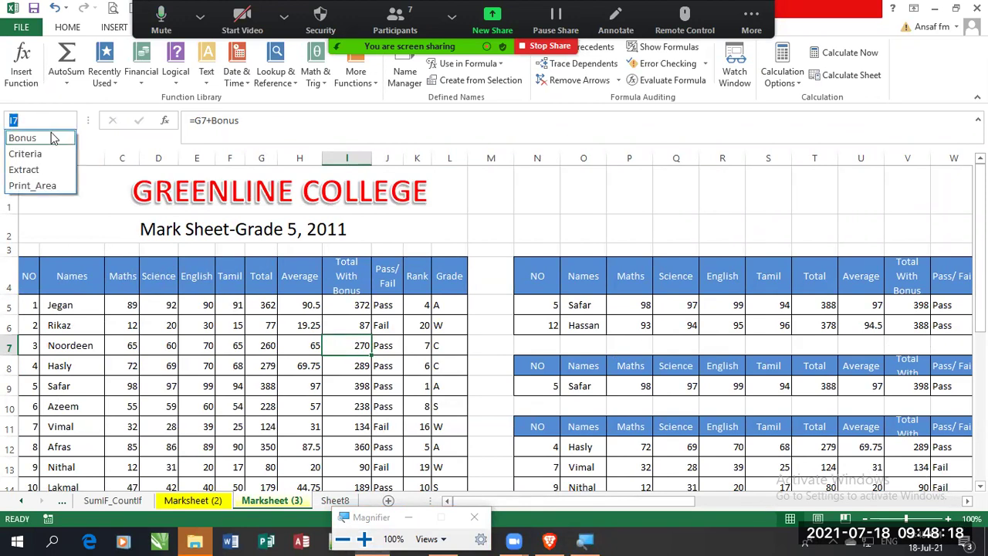
{"action": "left_click", "coordinate": [53, 138]}
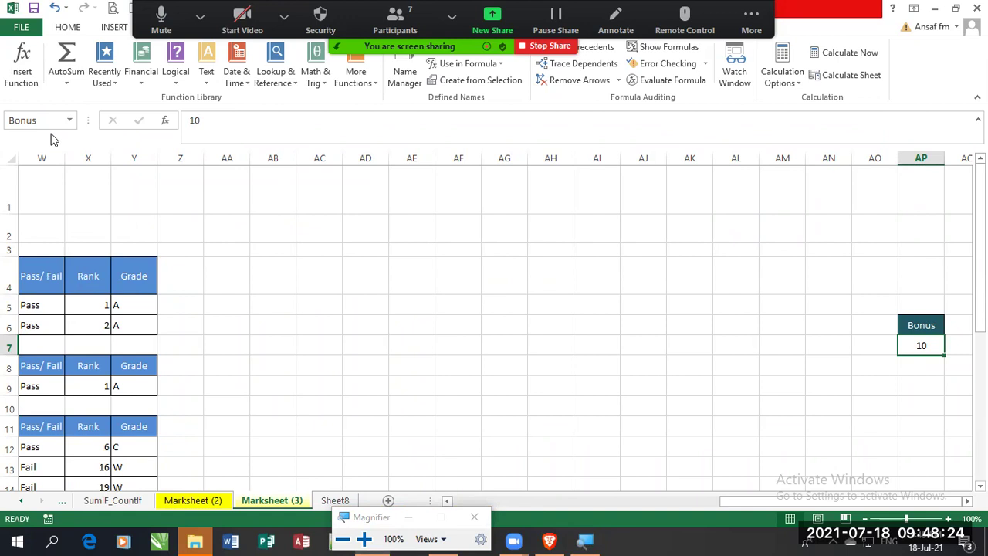
Go to the named range Criteria and then to the named range Extract
{"action": "left_click", "coordinate": [68, 125]}
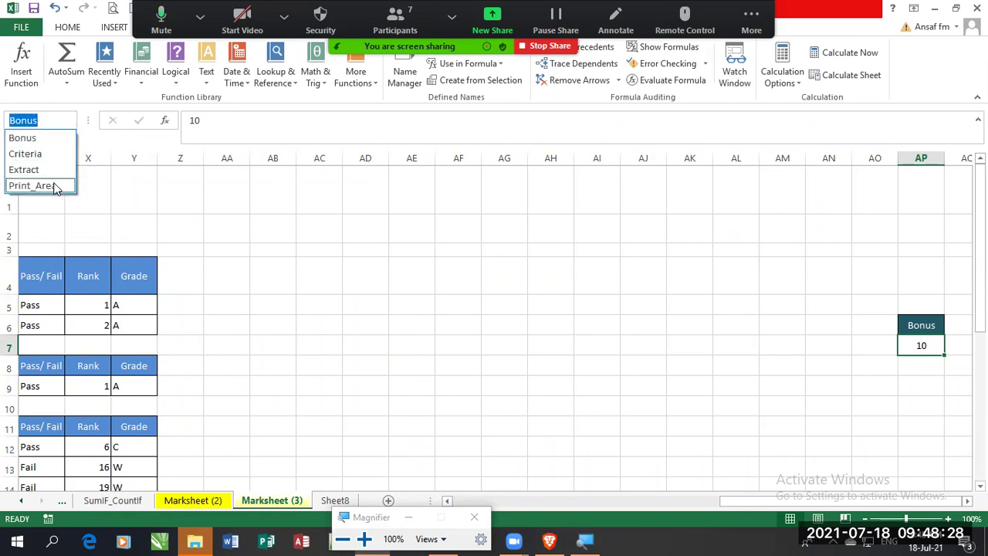
{"action": "left_click", "coordinate": [31, 154]}
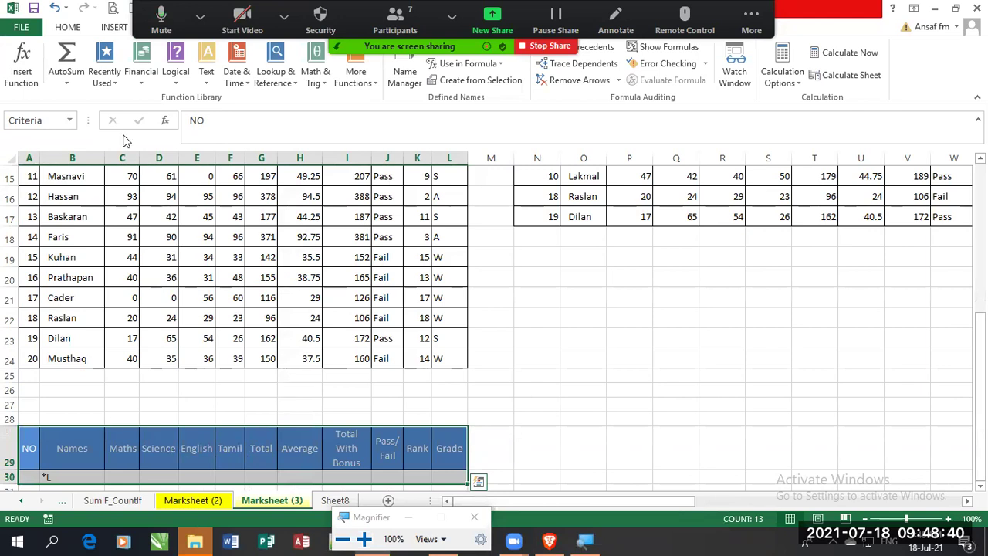
{"action": "left_click", "coordinate": [70, 121]}
{"action": "left_click", "coordinate": [69, 122]}
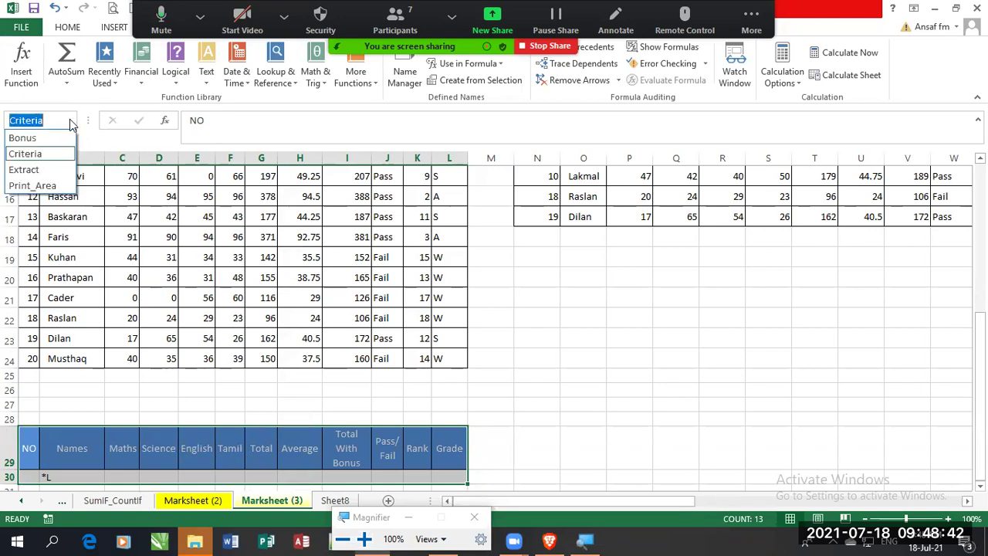
{"action": "left_click", "coordinate": [31, 169]}
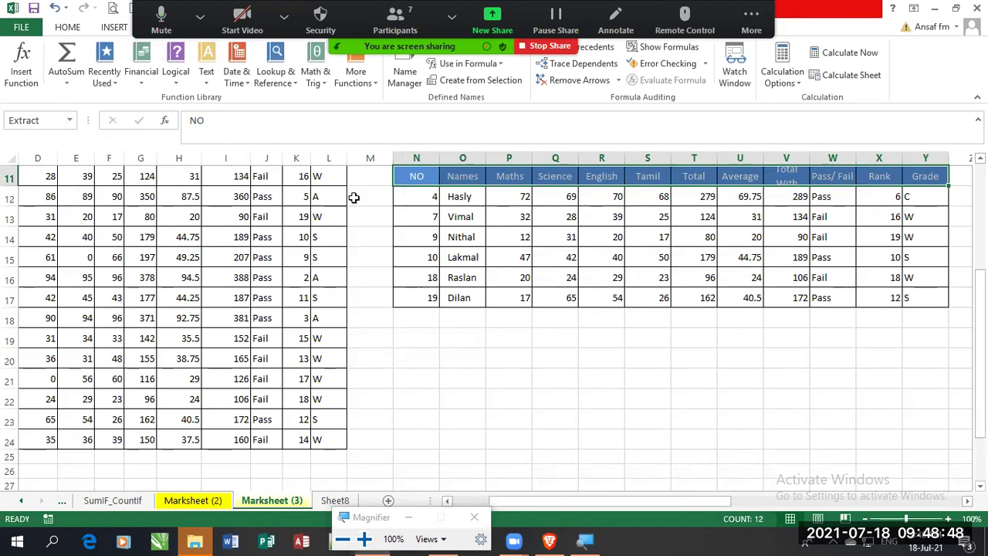
Examine the extracted result tables in columns N to Y and the empty area below them
{"action": "scroll", "coordinate": [464, 301], "scroll_direction": "up", "scroll_amount": 2}
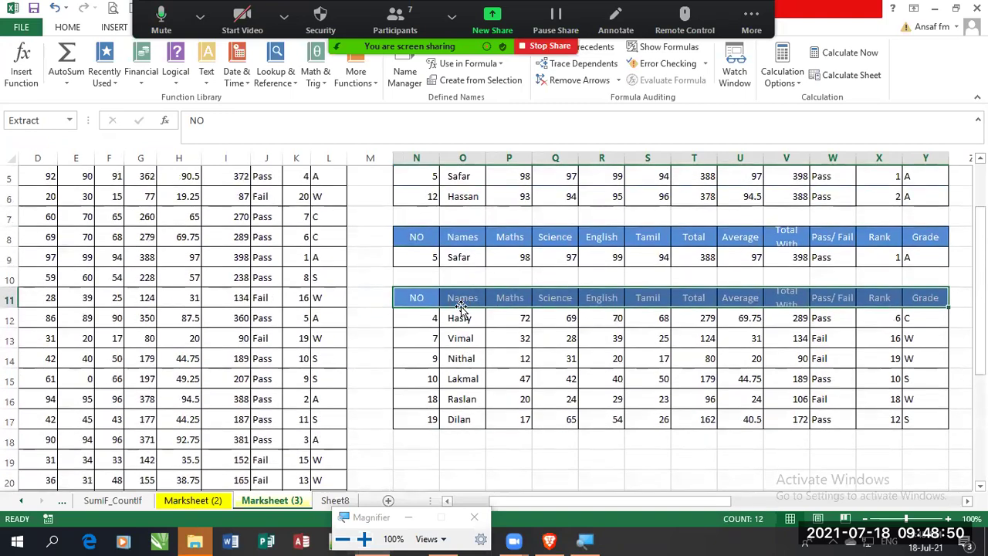
{"action": "scroll", "coordinate": [461, 307], "scroll_direction": "up", "scroll_amount": 2}
{"action": "scroll", "coordinate": [461, 307], "scroll_direction": "down", "scroll_amount": 4}
{"action": "scroll", "coordinate": [458, 309], "scroll_direction": "up", "scroll_amount": 1}
{"action": "scroll", "coordinate": [459, 309], "scroll_direction": "up", "scroll_amount": 1}
{"action": "left_click", "coordinate": [494, 380]}
{"action": "scroll", "coordinate": [575, 432], "scroll_direction": "down", "scroll_amount": 3}
{"action": "scroll", "coordinate": [525, 417], "scroll_direction": "up", "scroll_amount": 3}
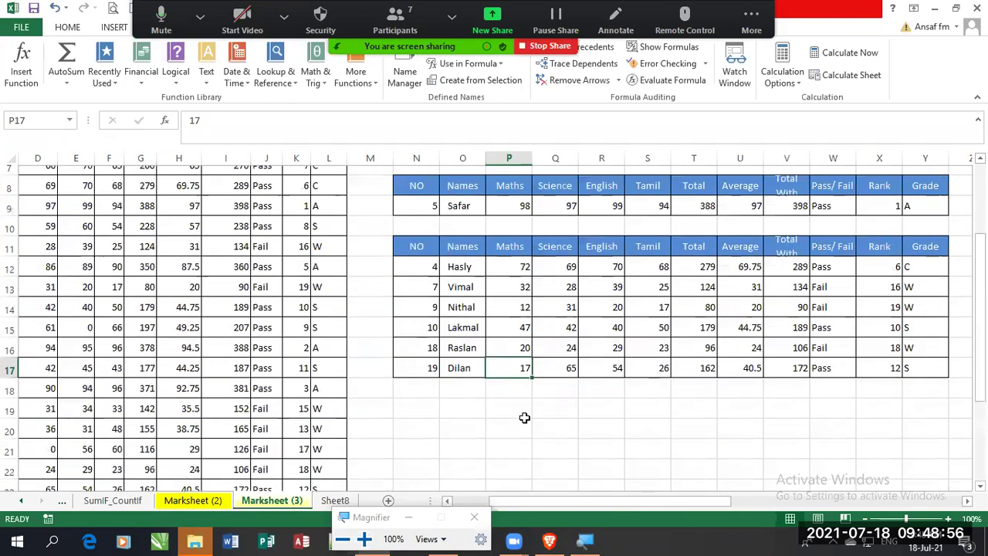
{"action": "scroll", "coordinate": [525, 415], "scroll_direction": "up", "scroll_amount": 2}
{"action": "scroll", "coordinate": [528, 414], "scroll_direction": "down", "scroll_amount": 3}
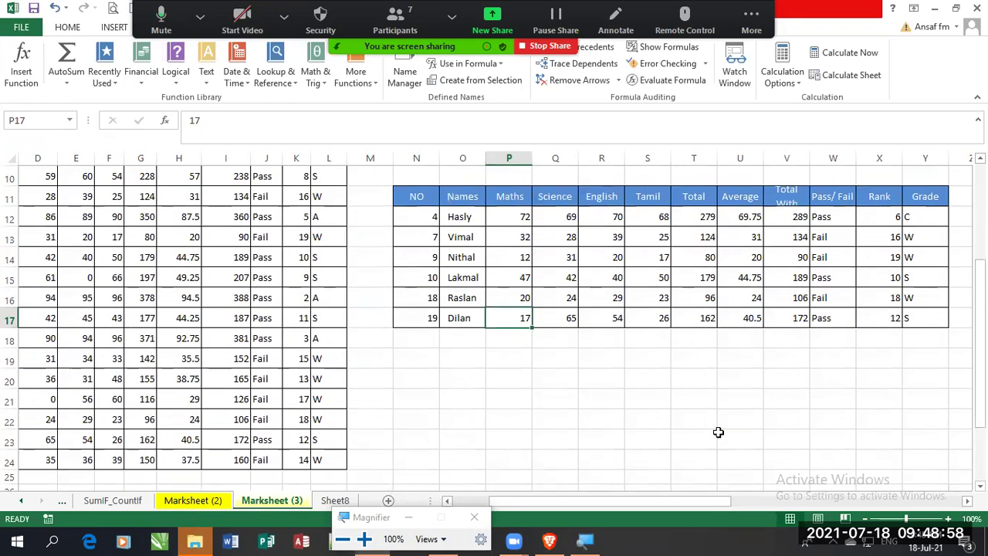
{"action": "scroll", "coordinate": [716, 430], "scroll_direction": "down", "scroll_amount": 2}
Enter 50, 20 and 60 in cells R23 to T23 as the first row of sample numbers
{"action": "left_click_drag", "start_coordinate": [602, 319], "coordinate": [739, 400]}
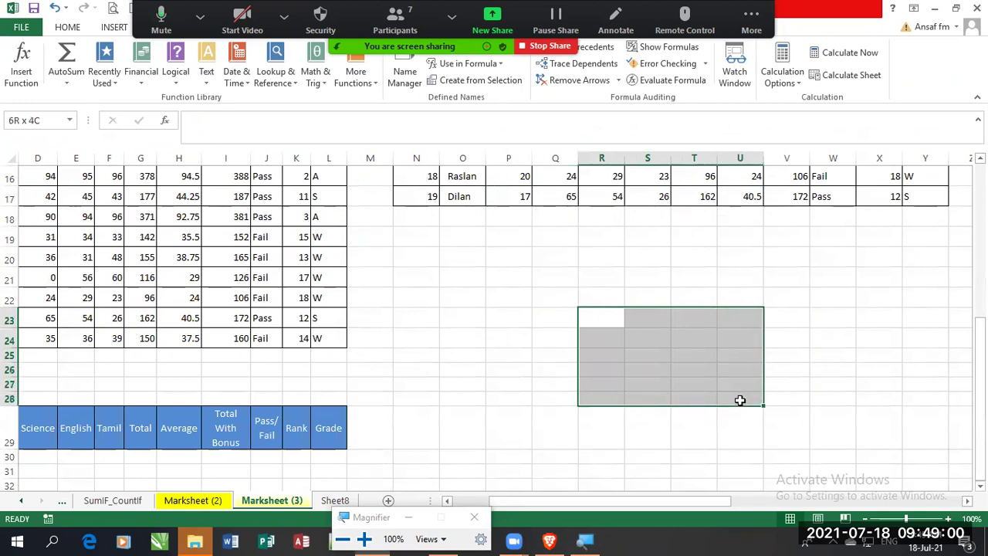
{"action": "left_click", "coordinate": [617, 323]}
{"action": "type", "text": "fsf"}
{"action": "key", "text": "BackSpace"}
{"action": "key", "text": "BackSpace"}
{"action": "key", "text": "BackSpace"}
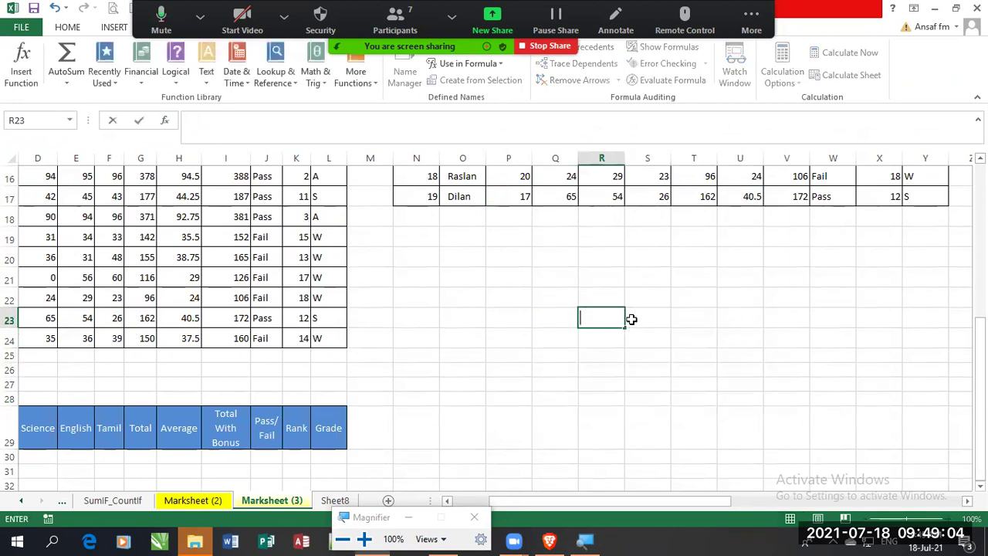
{"action": "type", "text": "50"}
{"action": "left_click", "coordinate": [638, 318]}
{"action": "type", "text": "20"}
{"action": "key", "text": "Tab"}
{"action": "type", "text": "6"}
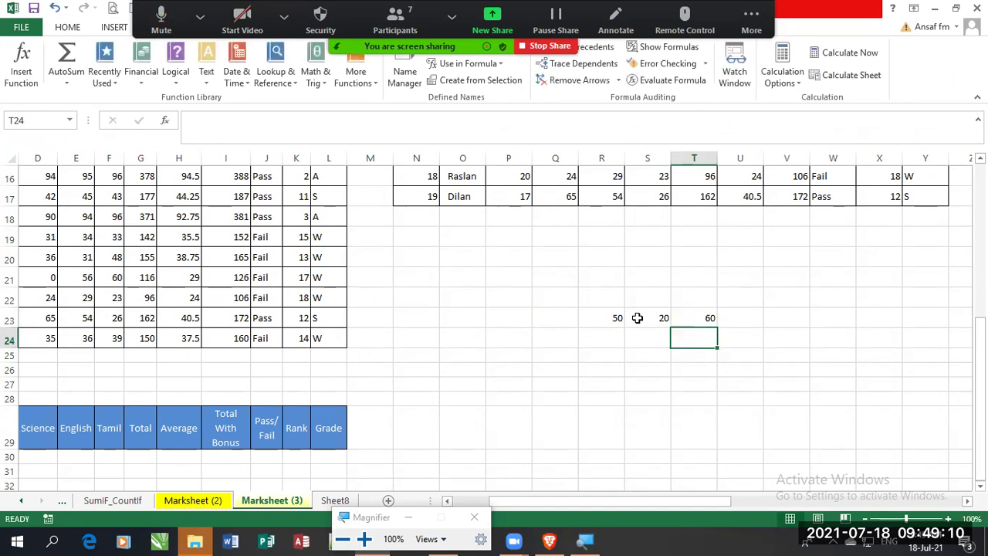
{"action": "key", "text": "Return"}
Enter 24, 84 and 95 in cells R24 to T24
{"action": "type", "text": "24"}
{"action": "key", "text": "Tab"}
{"action": "type", "text": "84"}
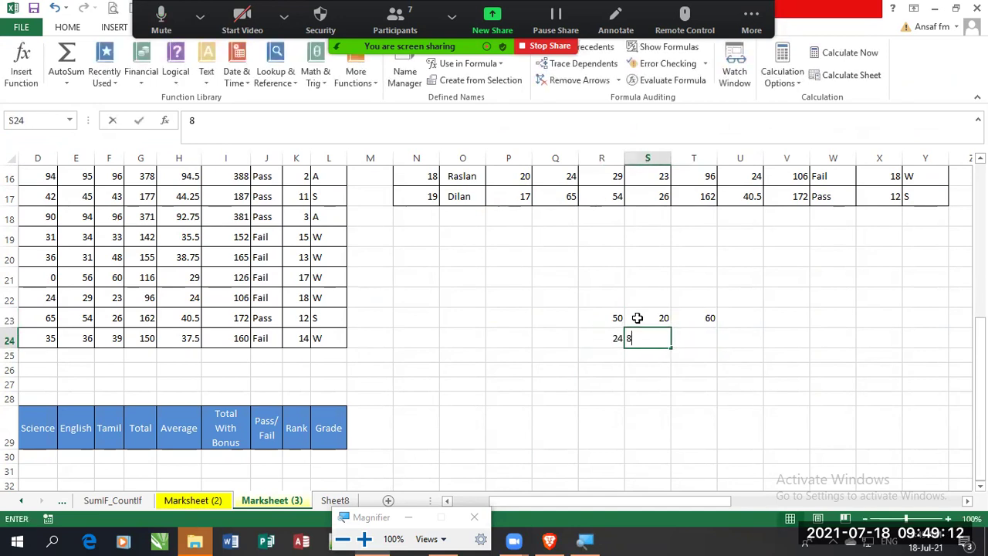
{"action": "key", "text": "Tab"}
{"action": "type", "text": "95"}
{"action": "key", "text": "Return"}
Enter 36, 15 and 24 in cells R25 to T25 as the third row of sample numbers
{"action": "type", "text": "36"}
{"action": "key", "text": "Tab"}
{"action": "type", "text": "15"}
{"action": "key", "text": "Tab"}
{"action": "type", "text": "24"}
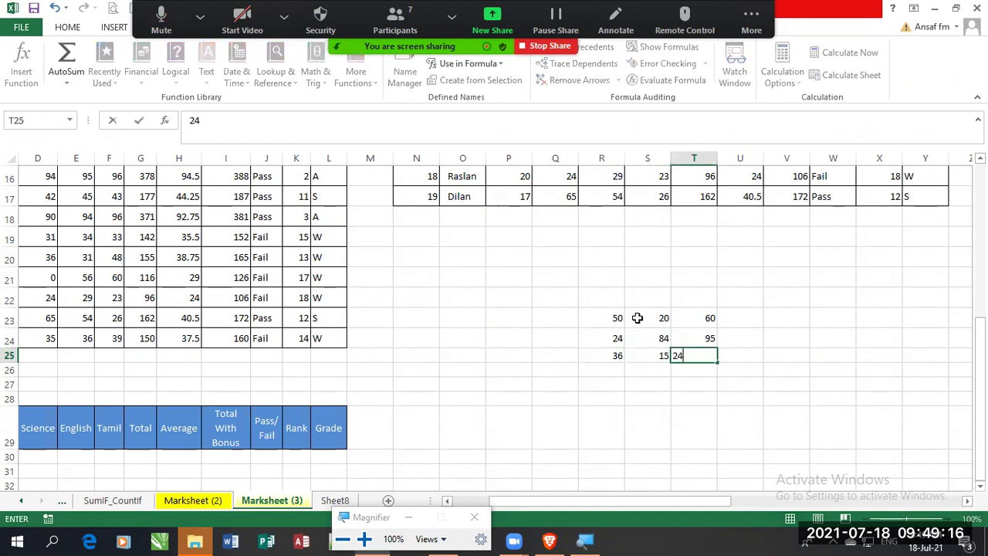
{"action": "key", "text": "Tab"}
{"action": "key", "text": "Down"}
{"action": "key", "text": "Down"}
{"action": "key", "text": "Down"}
Define the name Marks for the sample number block R23:T25
{"action": "left_click_drag", "start_coordinate": [615, 318], "coordinate": [686, 353]}
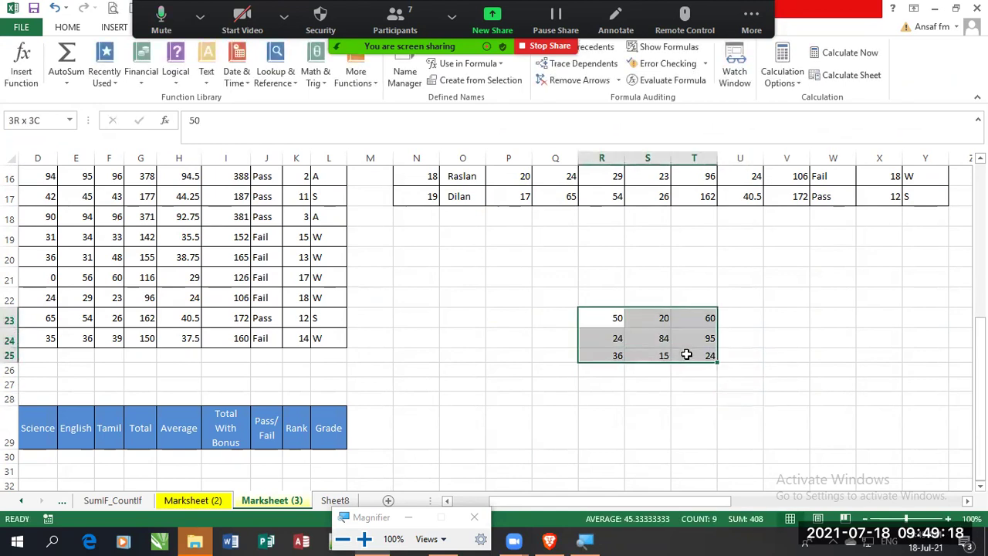
{"action": "left_click", "coordinate": [30, 122]}
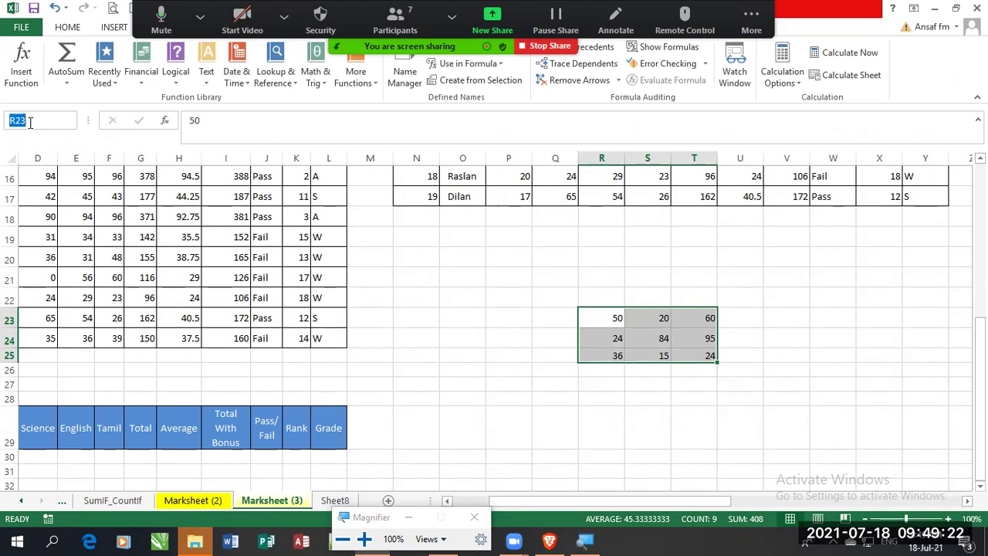
{"action": "type", "text": "Marks"}
{"action": "key", "text": "Return"}
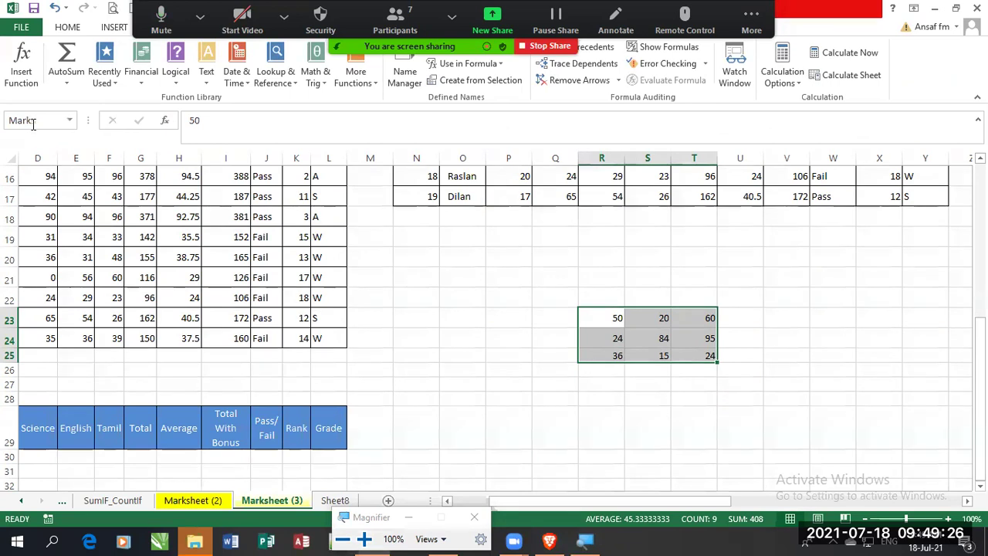
Enter the formula =SUM(Marks) in cell Q29 below the sample numbers
{"action": "left_click", "coordinate": [585, 353]}
{"action": "left_click", "coordinate": [538, 423]}
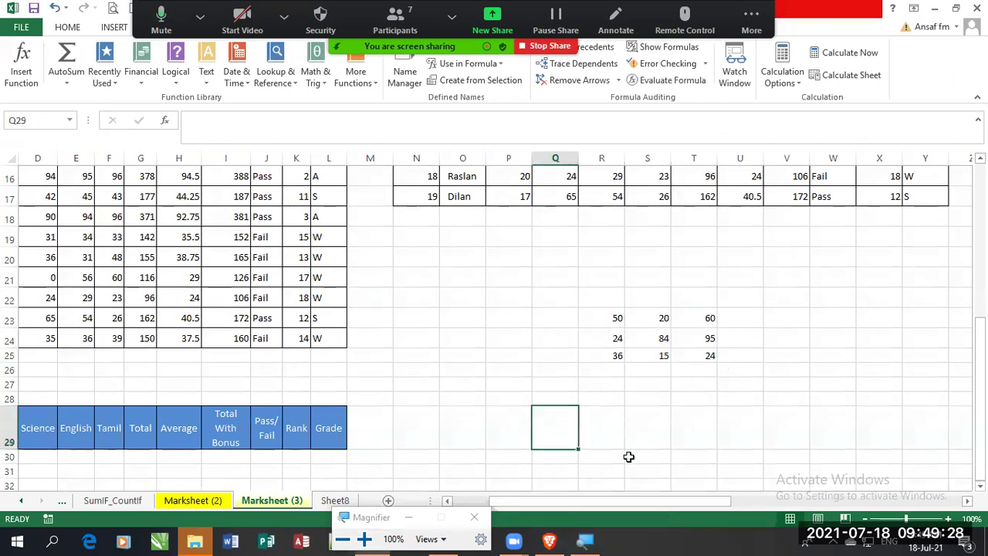
{"action": "scroll", "coordinate": [641, 386], "scroll_direction": "up", "scroll_amount": 8}
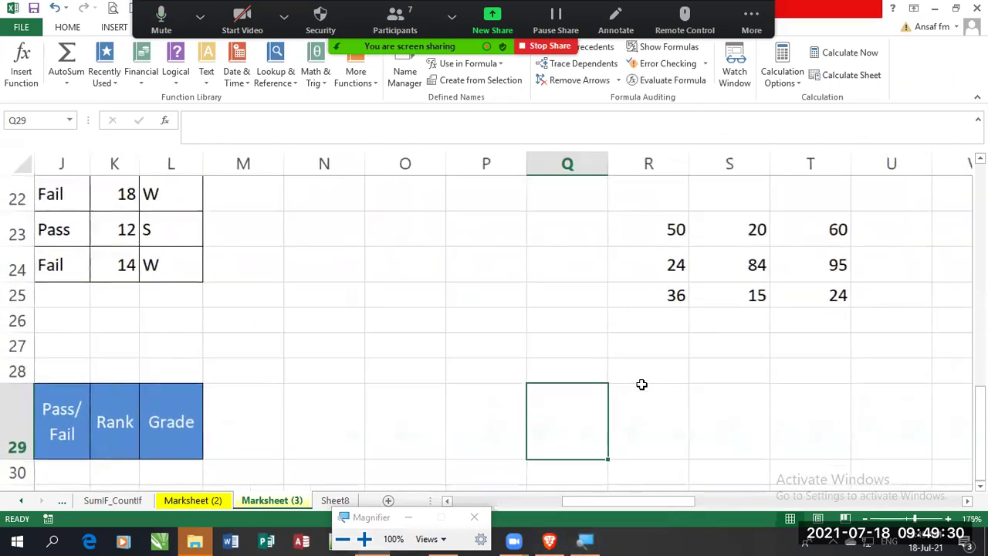
{"action": "type", "text": "="}
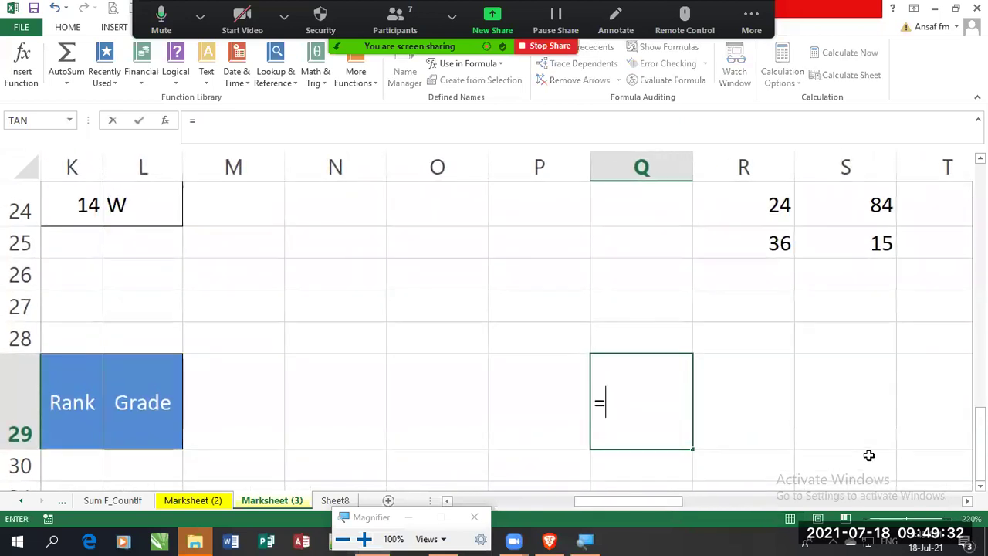
{"action": "type", "text": "sum(M"}
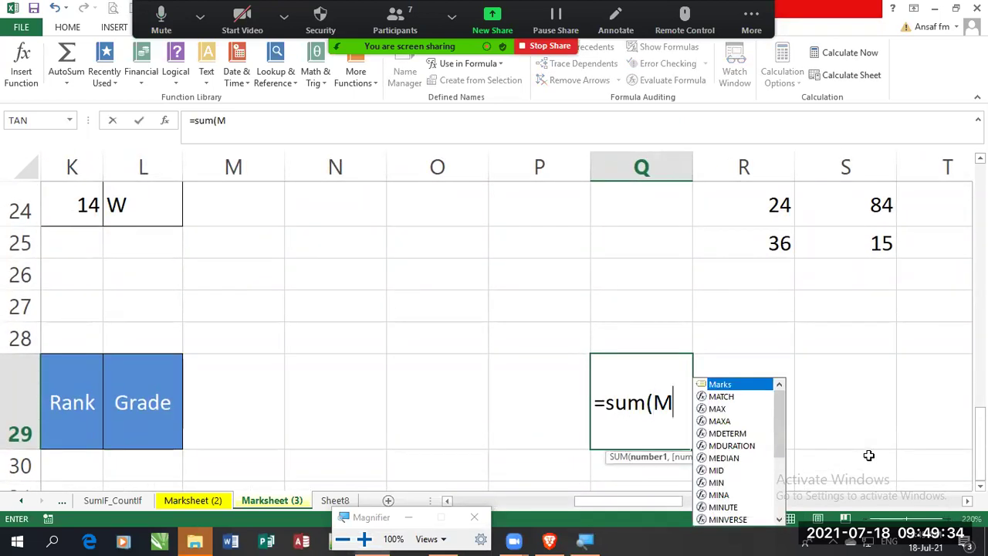
{"action": "type", "text": "arks)"}
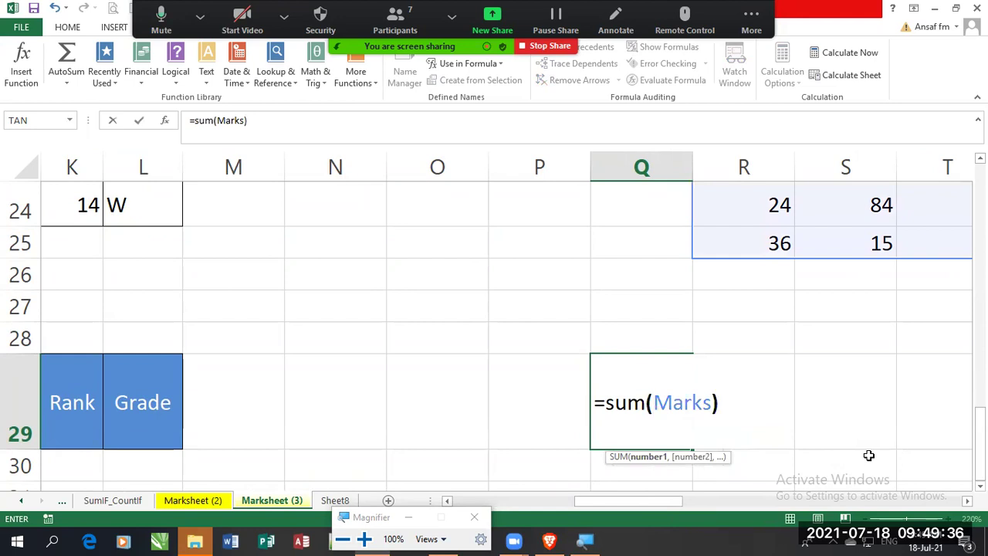
{"action": "key", "text": "Return"}
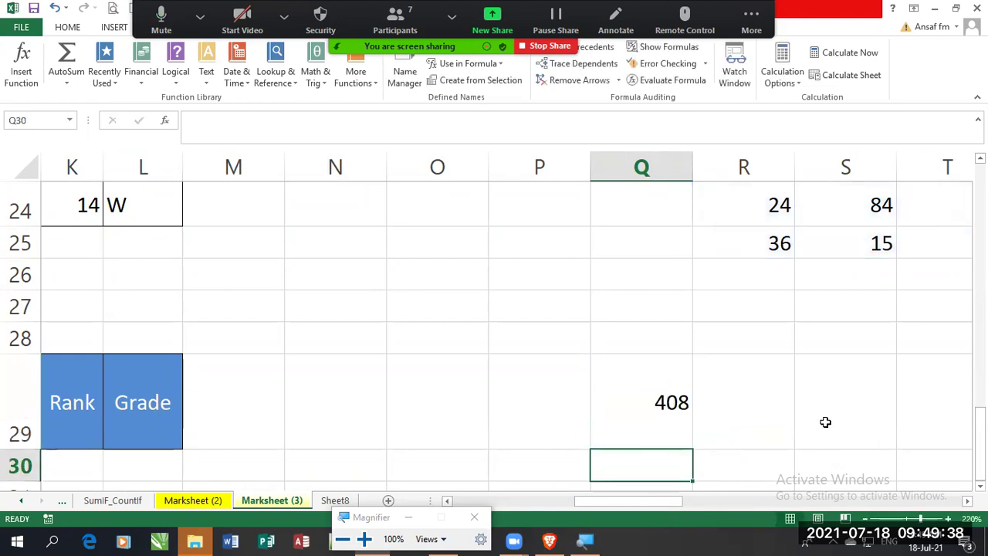
Inspect the formula in cell Q29 and the range its name refers to, leaving it unedited
{"action": "left_click", "coordinate": [681, 425]}
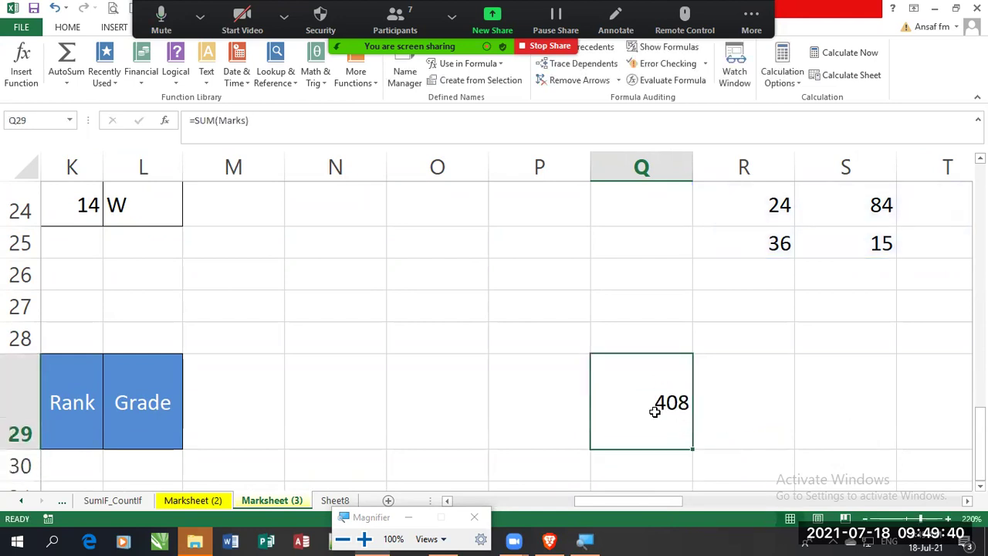
{"action": "double_click", "coordinate": [655, 411]}
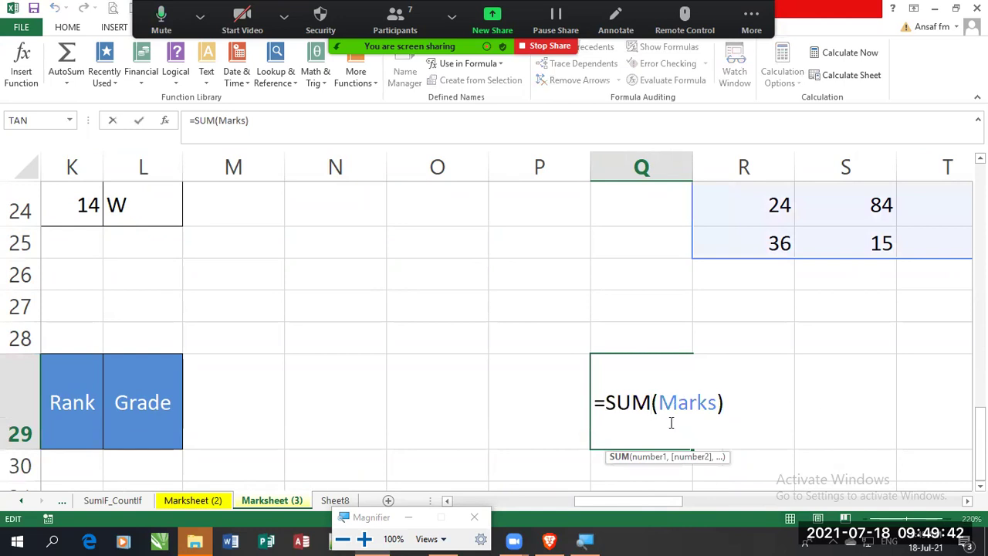
{"action": "key", "text": "Escape"}
Go to the named range Marks and view the cells around it
{"action": "scroll", "coordinate": [85, 347], "scroll_direction": "up", "scroll_amount": 3}
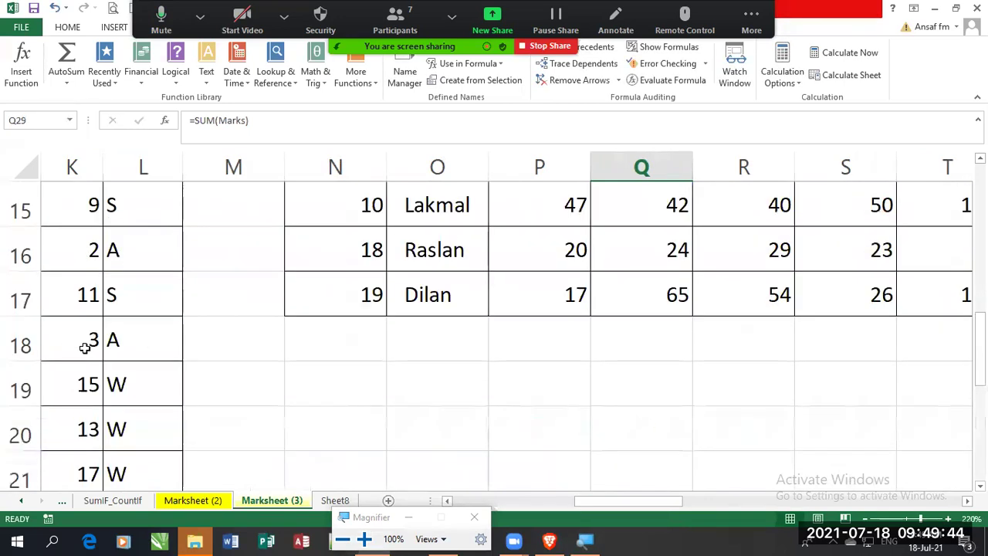
{"action": "scroll", "coordinate": [85, 348], "scroll_direction": "up", "scroll_amount": 5}
{"action": "left_click", "coordinate": [69, 121]}
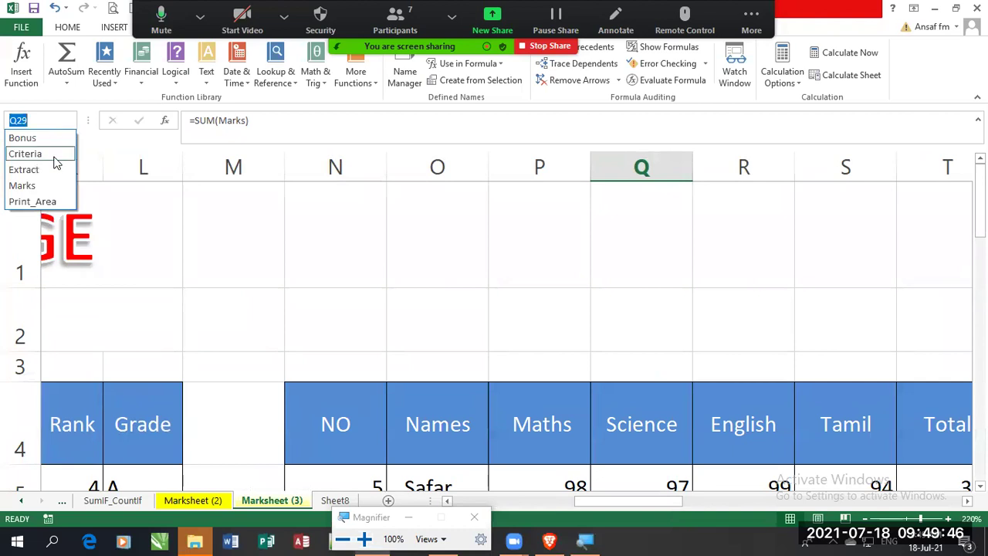
{"action": "left_click", "coordinate": [45, 186]}
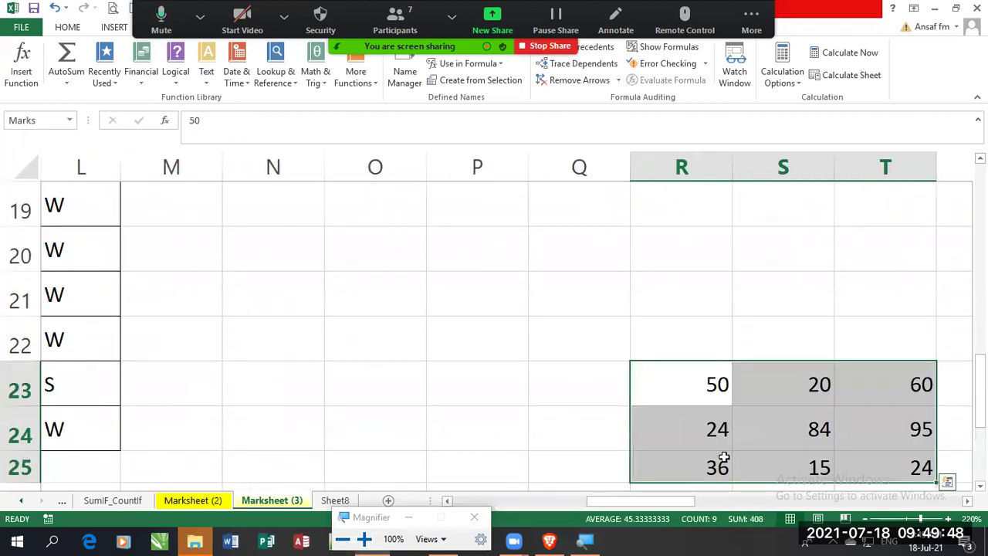
{"action": "scroll", "coordinate": [670, 420], "scroll_direction": "down", "scroll_amount": 2}
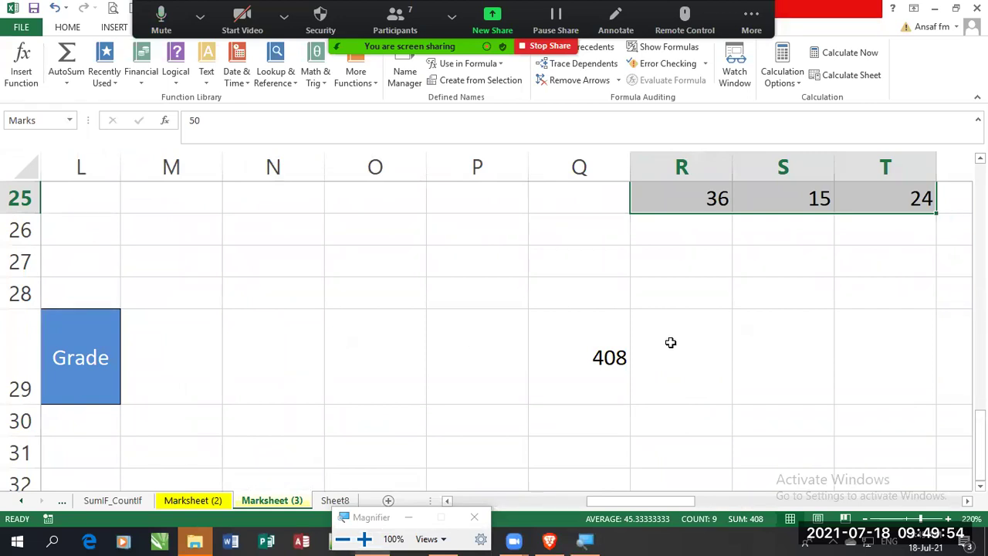
Start a formula with =sum( in cell E4 of Sheet8
{"action": "left_click", "coordinate": [340, 500]}
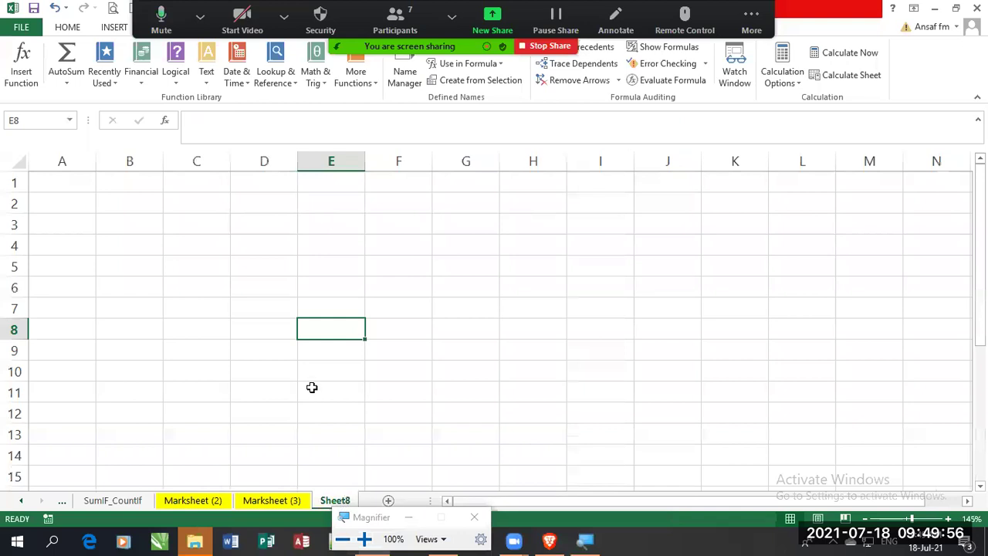
{"action": "left_click", "coordinate": [458, 289]}
{"action": "left_click", "coordinate": [338, 249]}
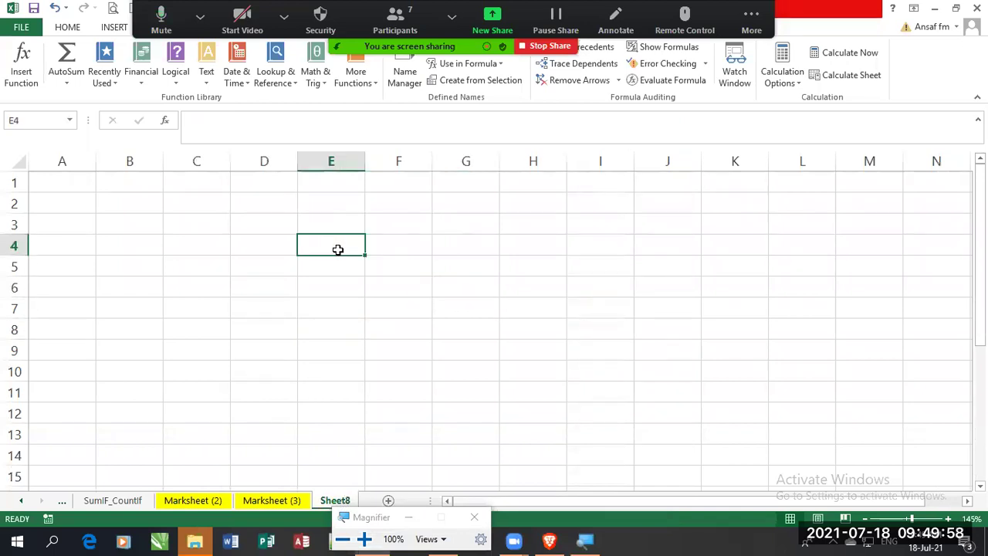
{"action": "type", "text": "=sum("}
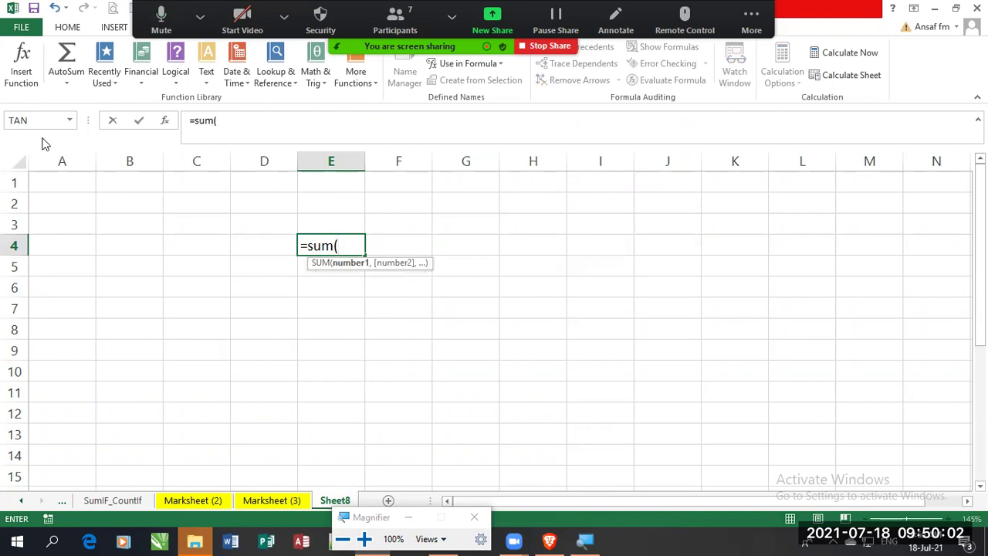
{"action": "left_click", "coordinate": [69, 121]}
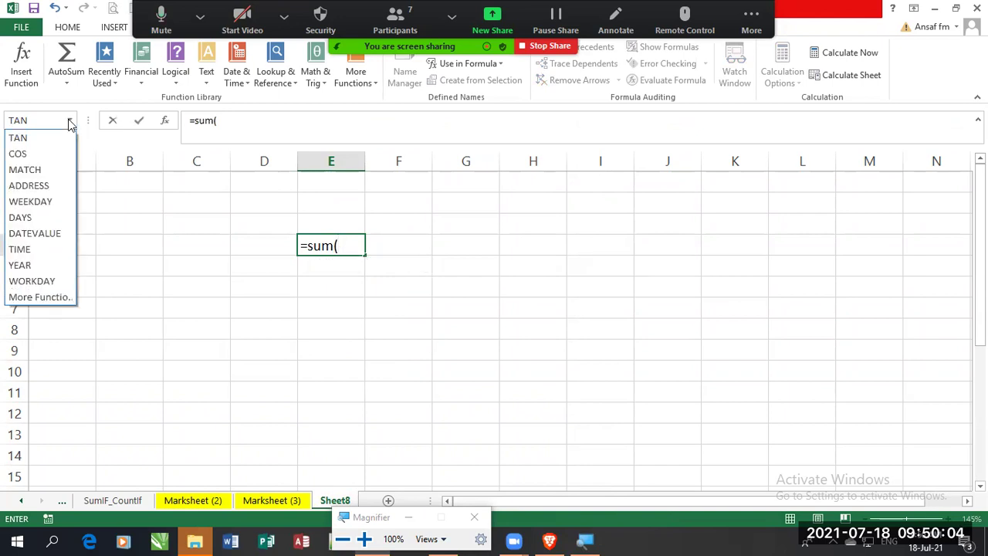
{"action": "left_click", "coordinate": [70, 122]}
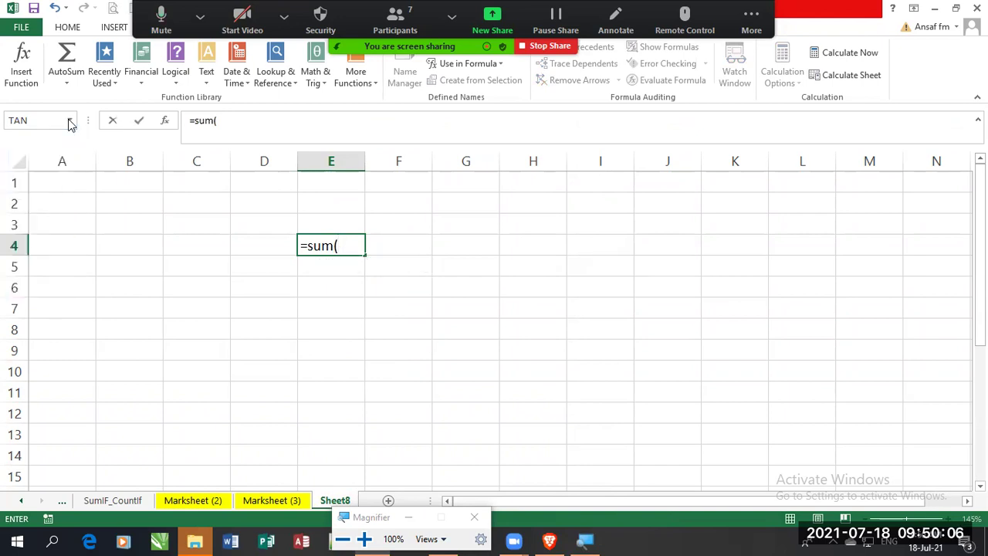
{"action": "left_click", "coordinate": [353, 247]}
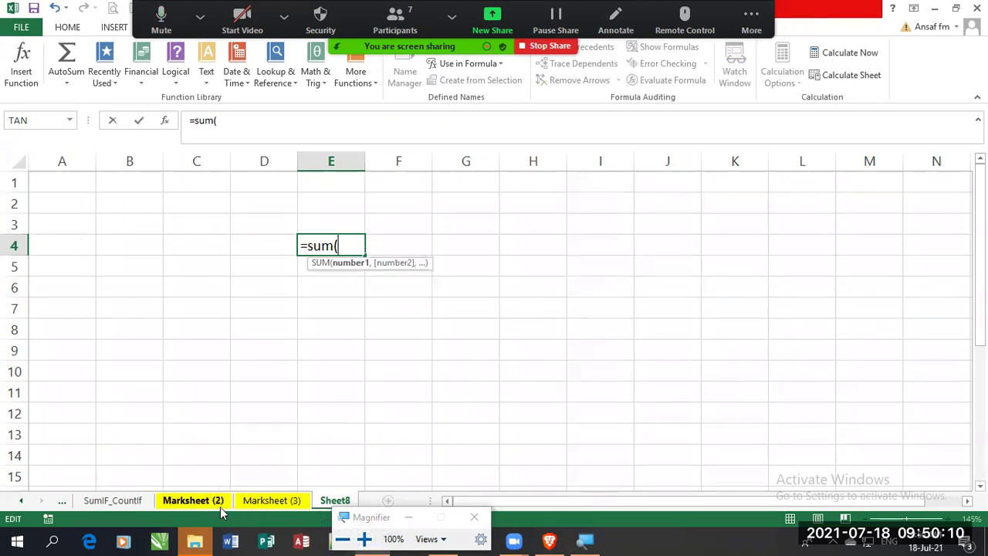
Complete the SUM formula with a reference to the name Marks on the Marksheet (3) sheet
{"action": "left_click", "coordinate": [260, 503]}
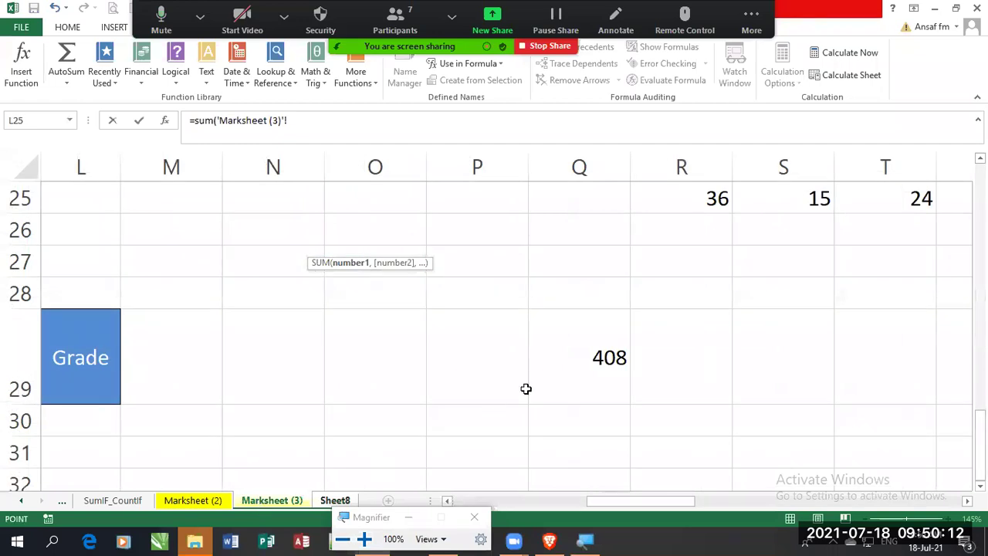
{"action": "left_click", "coordinate": [68, 121]}
{"action": "left_click", "coordinate": [67, 124]}
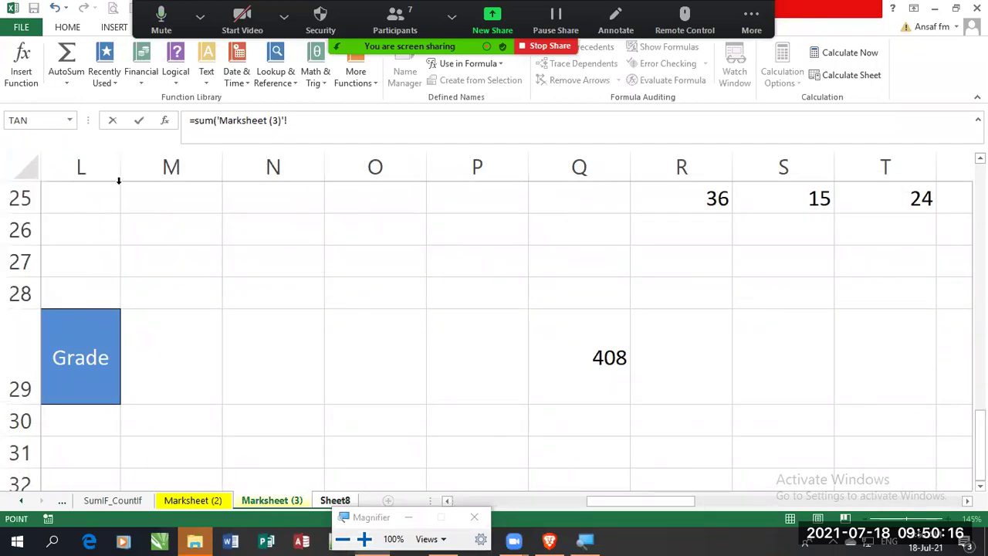
{"action": "left_click", "coordinate": [315, 121]}
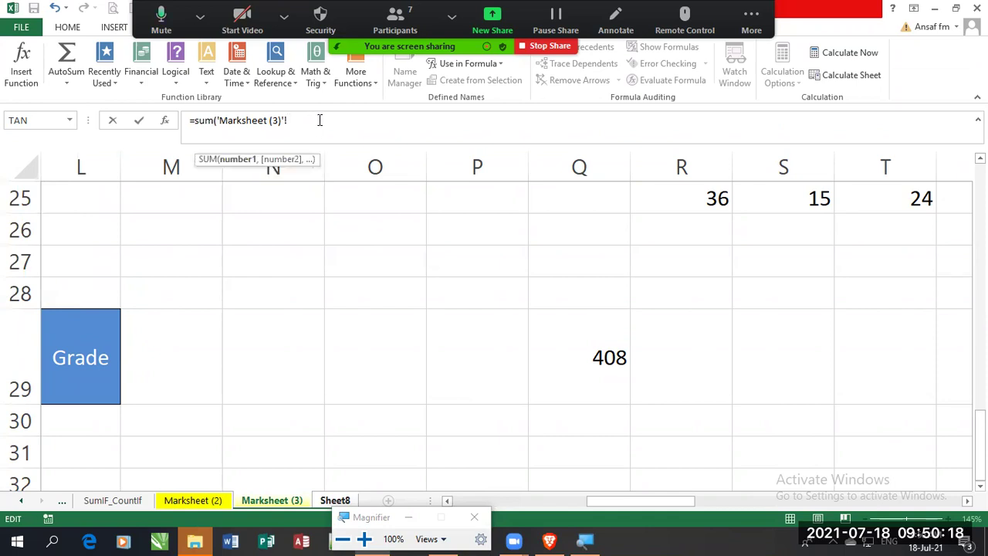
{"action": "type", "text": "marks"}
{"action": "key", "text": "Return"}
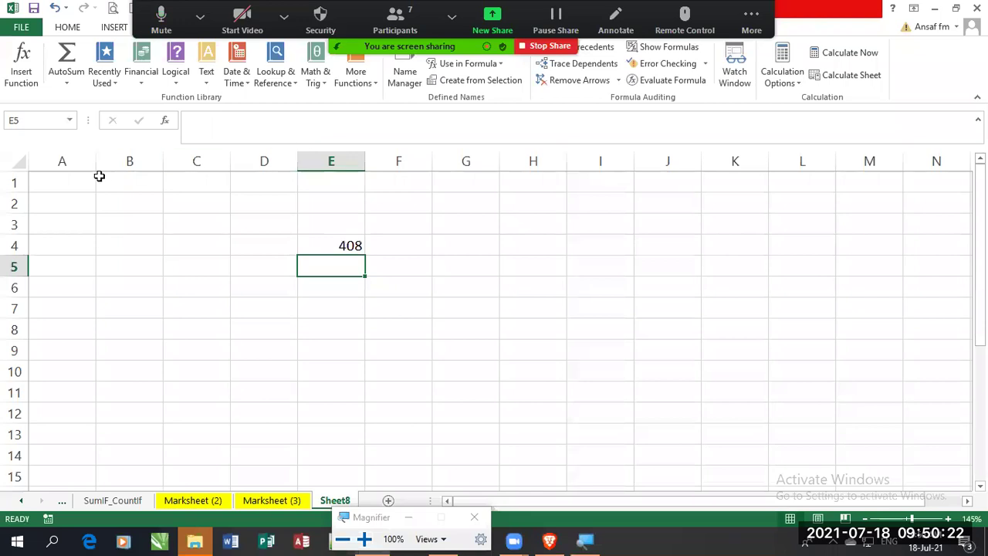
Magnify the screen with Magnifier and examine the formula in cell E4 of Sheet8
{"action": "left_click", "coordinate": [316, 241]}
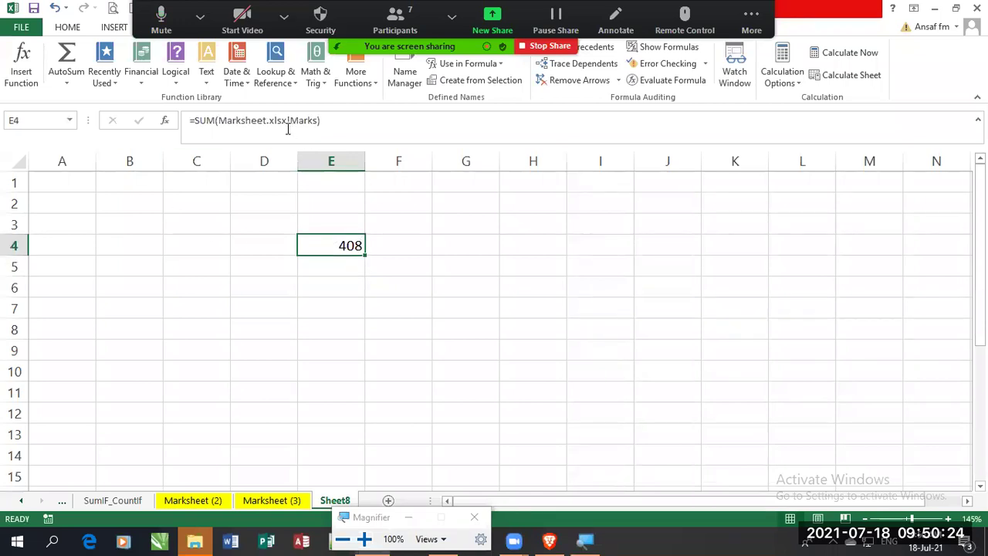
{"action": "left_click", "coordinate": [585, 541]}
{"action": "left_click", "coordinate": [368, 539]}
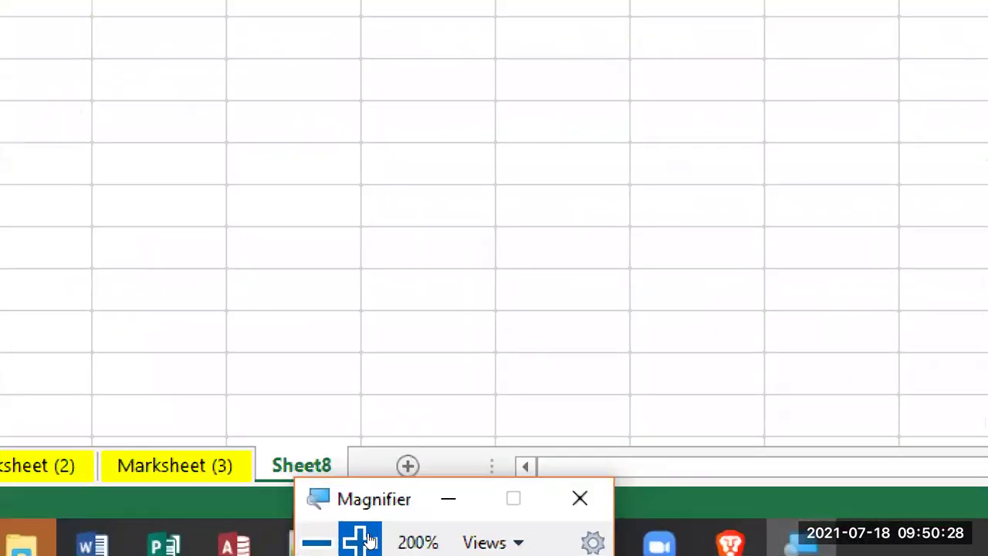
{"action": "left_click", "coordinate": [367, 538]}
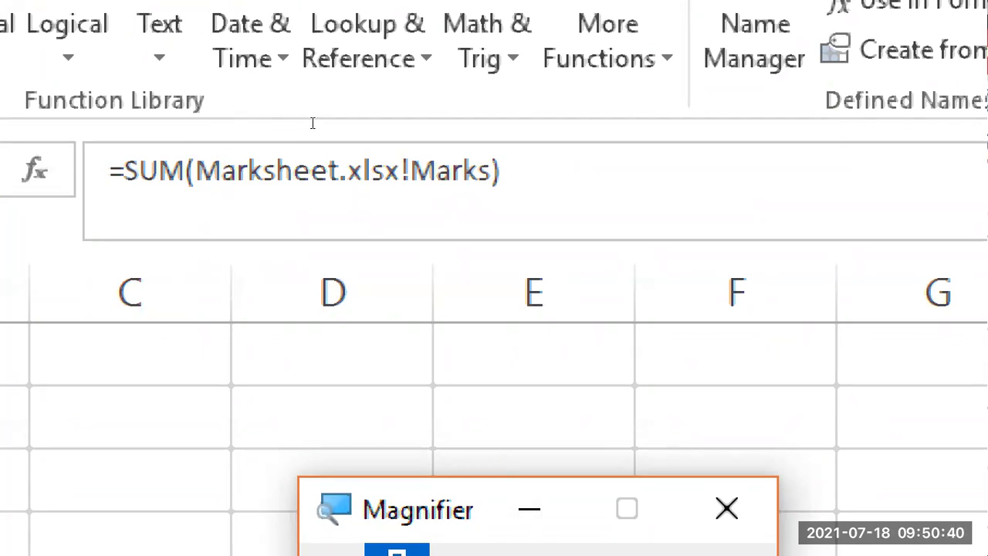
{"action": "left_click", "coordinate": [292, 124]}
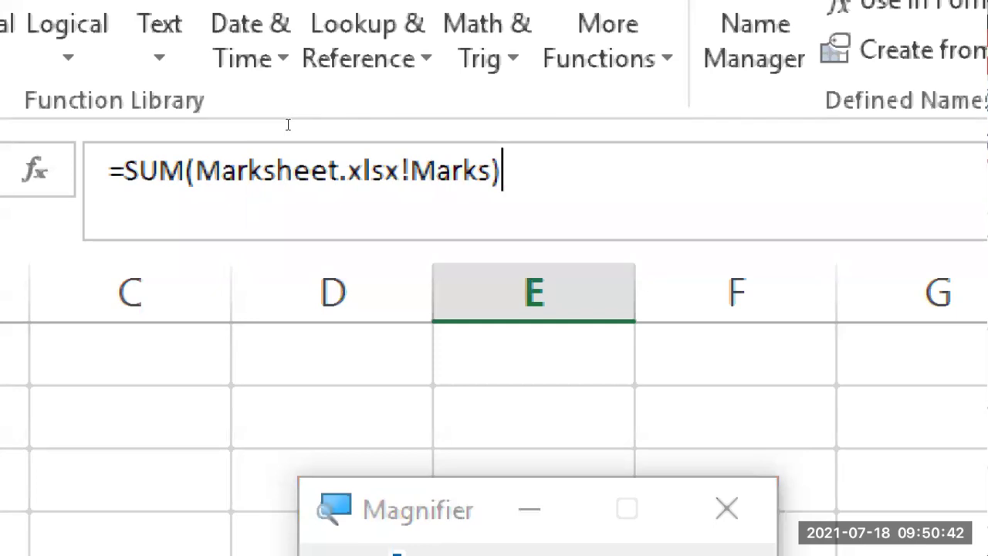
{"action": "left_click", "coordinate": [333, 244]}
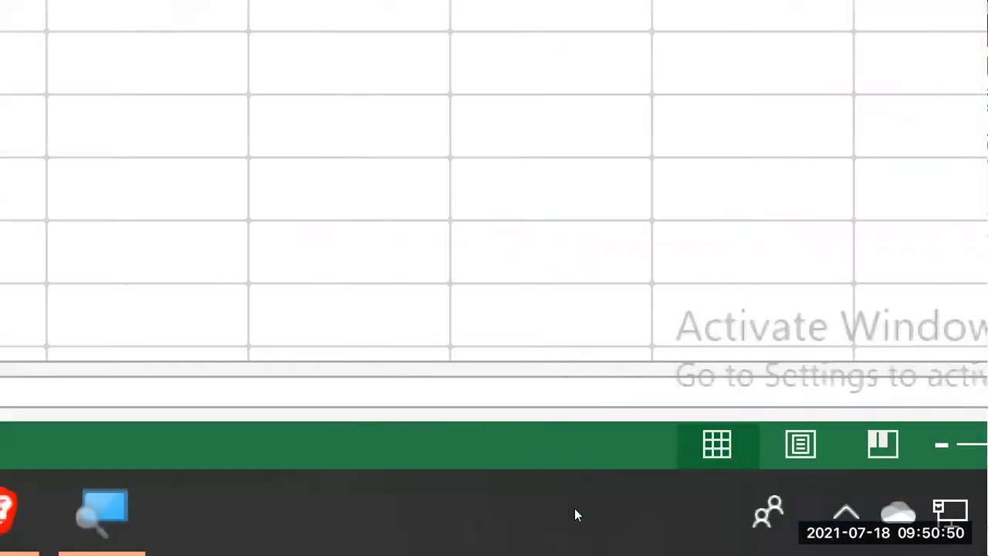
Reset the Magnifier zoom to 100% and minimize the Magnifier window
{"action": "left_click", "coordinate": [592, 536]}
{"action": "left_click", "coordinate": [331, 503]}
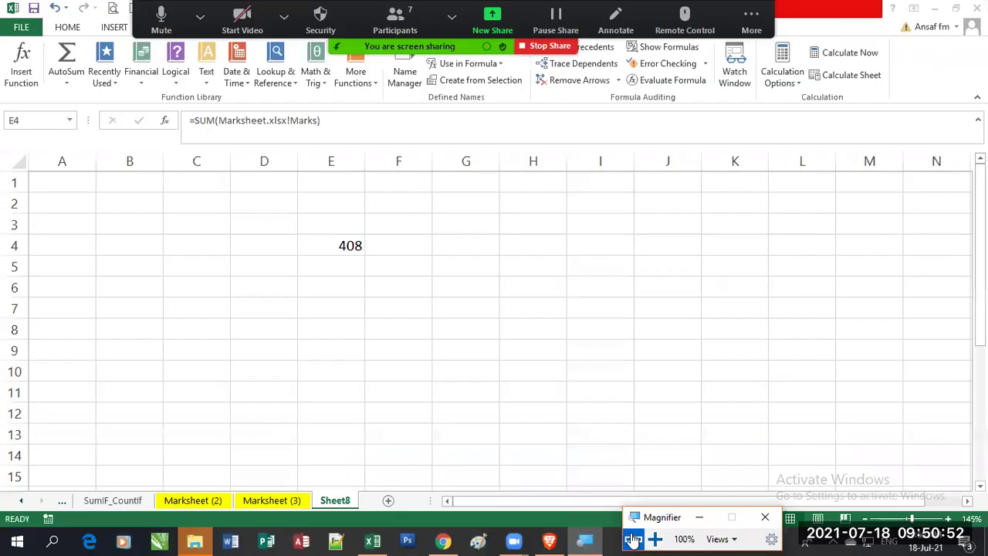
{"action": "left_click", "coordinate": [700, 517]}
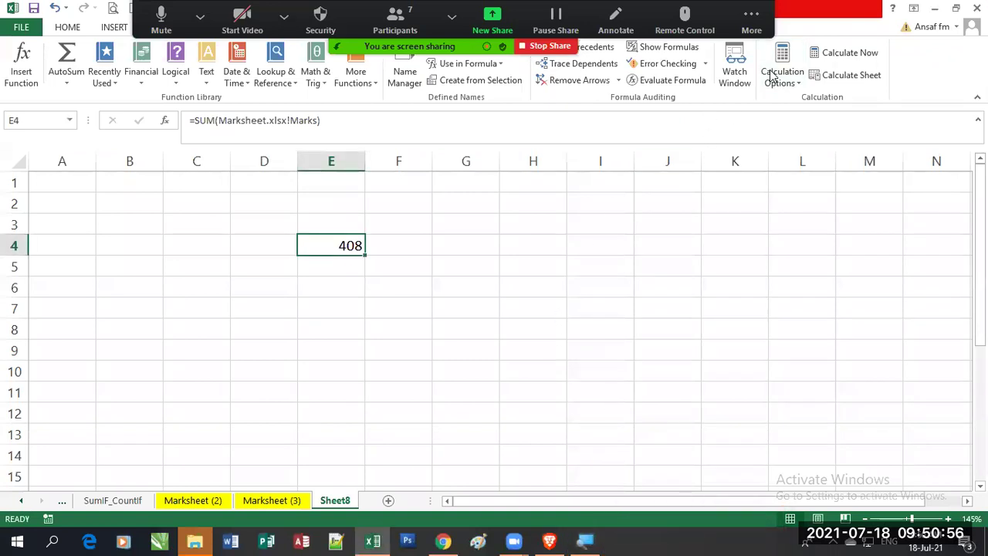
Hide the floating meeting controls of the screen share and select cell G10
{"action": "left_click", "coordinate": [751, 19]}
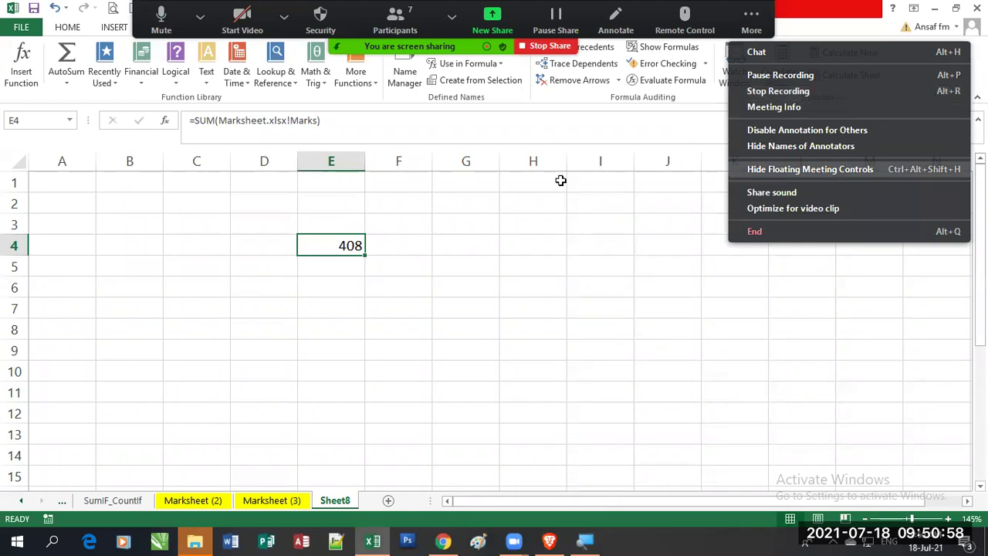
{"action": "key", "text": "Return"}
{"action": "left_click", "coordinate": [453, 363]}
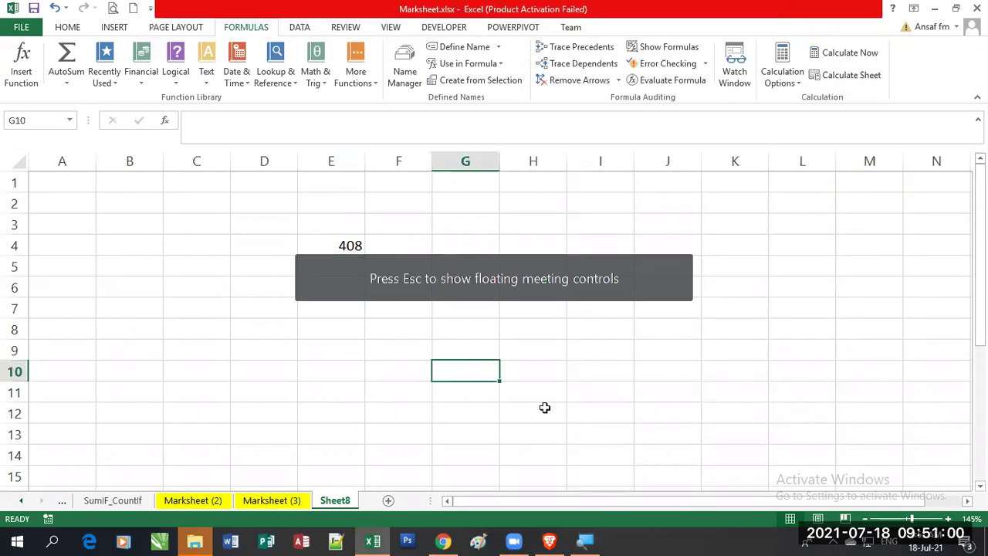
Switch to the Marksheet (3) sheet and go to the first rows of the main mark table
{"action": "left_click", "coordinate": [553, 410]}
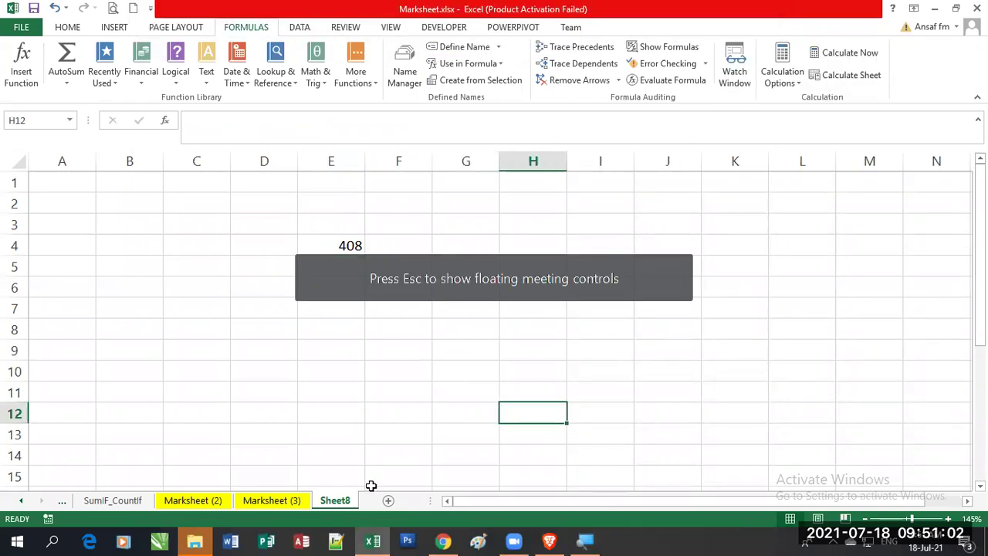
{"action": "left_click", "coordinate": [279, 500]}
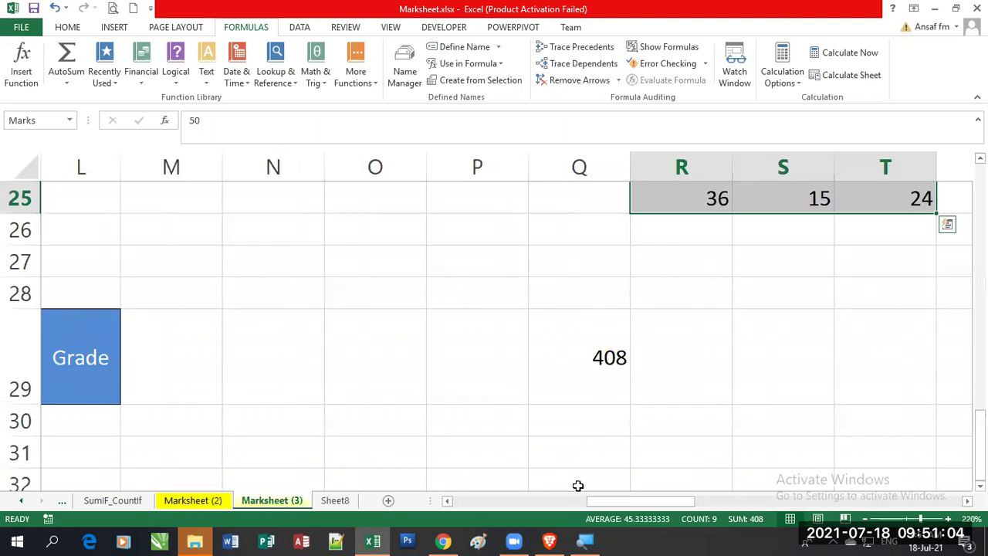
{"action": "left_click", "coordinate": [538, 501]}
{"action": "scroll", "coordinate": [538, 502], "scroll_direction": "left", "scroll_amount": 1}
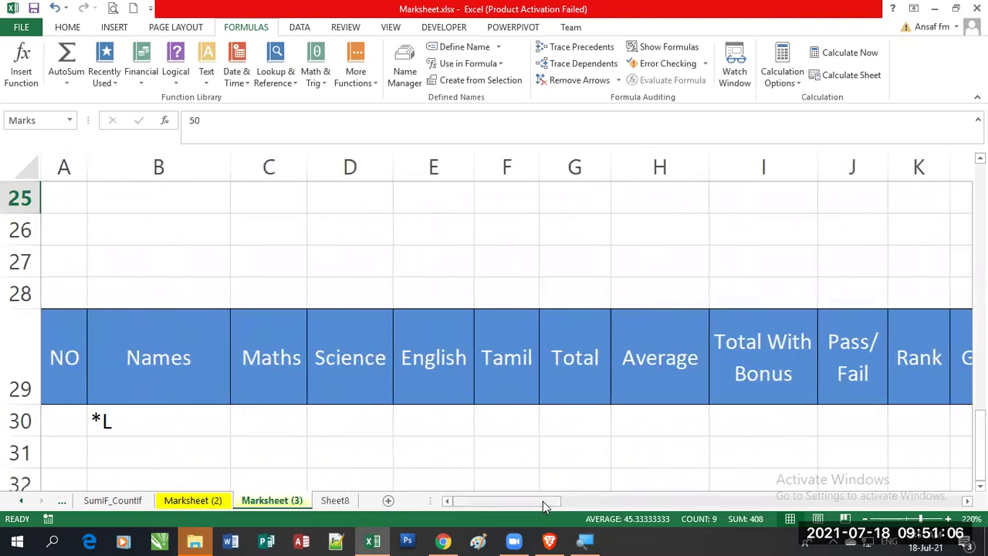
{"action": "scroll", "coordinate": [298, 388], "scroll_direction": "up", "scroll_amount": 5}
{"action": "scroll", "coordinate": [298, 387], "scroll_direction": "up", "scroll_amount": 3}
{"action": "scroll", "coordinate": [319, 397], "scroll_direction": "down", "scroll_amount": 1}
Examine the first student's subject marks in row 5, highlighting the ranges C5:F5 and C6:F6 in turn
{"action": "left_click", "coordinate": [278, 297]}
{"action": "key", "text": "Down"}
{"action": "key", "text": "Down"}
{"action": "left_click", "coordinate": [283, 291]}
{"action": "left_click", "coordinate": [346, 294]}
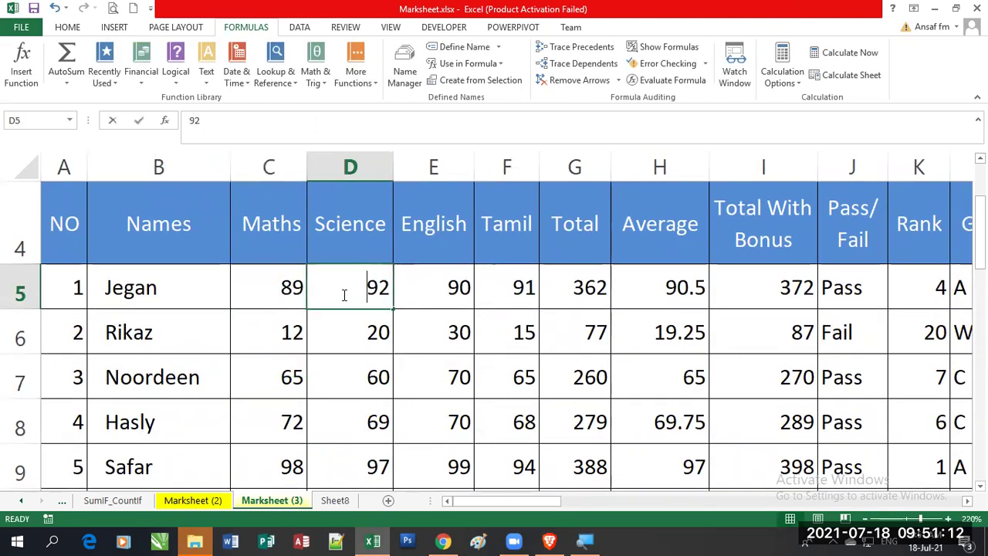
{"action": "left_click", "coordinate": [423, 293]}
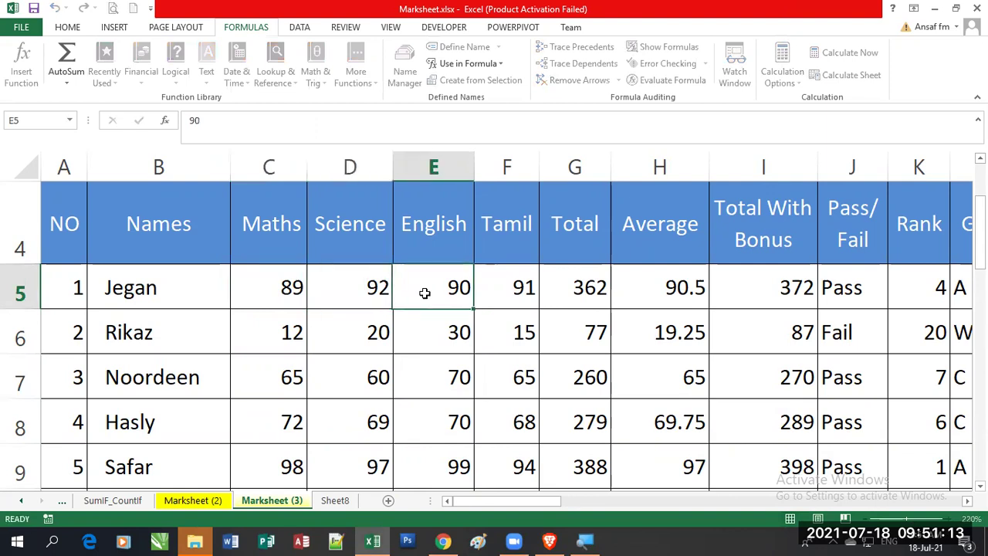
{"action": "left_click", "coordinate": [356, 400]}
{"action": "left_click_drag", "start_coordinate": [272, 294], "coordinate": [499, 307]}
{"action": "left_click_drag", "start_coordinate": [269, 332], "coordinate": [516, 329]}
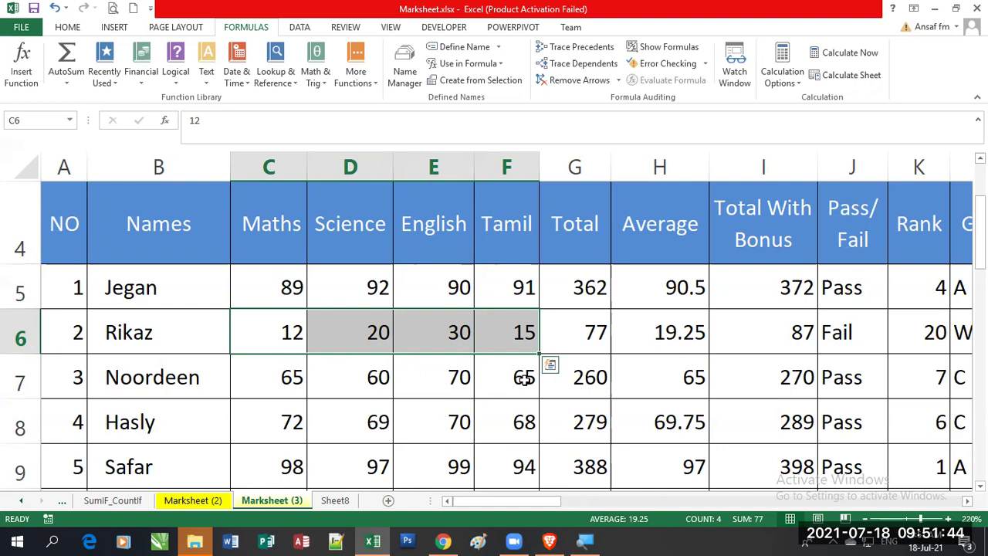
{"action": "scroll", "coordinate": [581, 354], "scroll_direction": "down", "scroll_amount": 3}
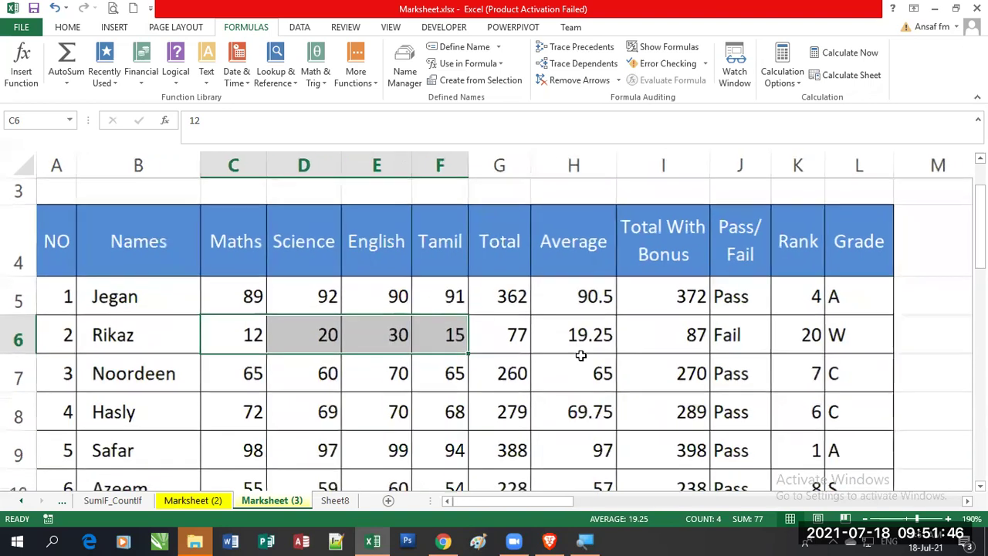
{"action": "scroll", "coordinate": [540, 357], "scroll_direction": "down", "scroll_amount": 5}
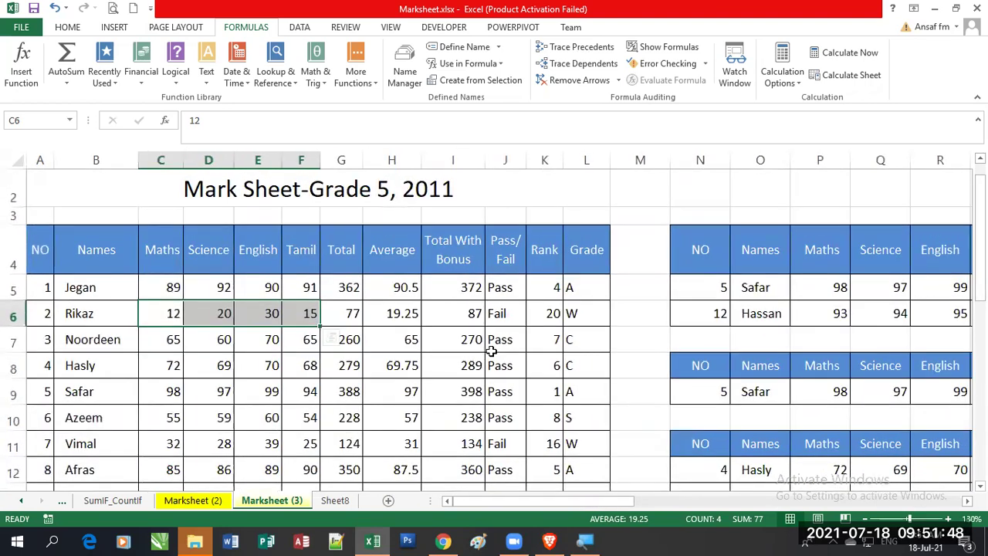
{"action": "scroll", "coordinate": [494, 357], "scroll_direction": "up", "scroll_amount": 4}
{"action": "scroll", "coordinate": [482, 354], "scroll_direction": "up", "scroll_amount": 1}
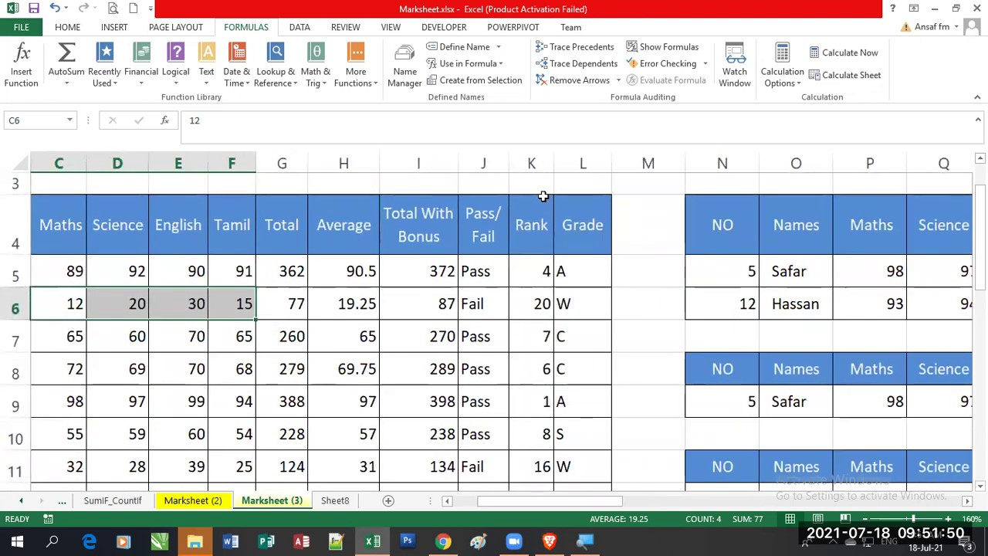
{"action": "left_click", "coordinate": [69, 28]}
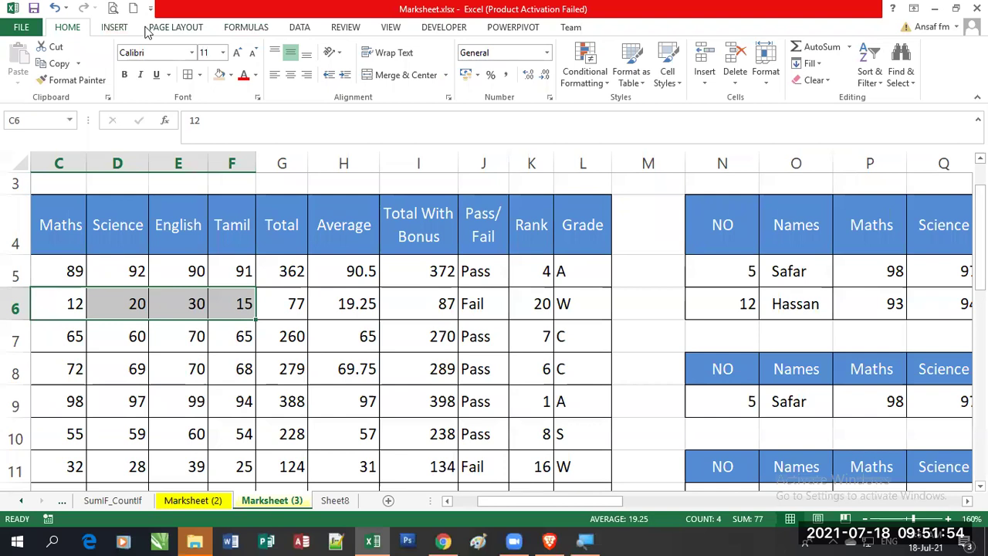